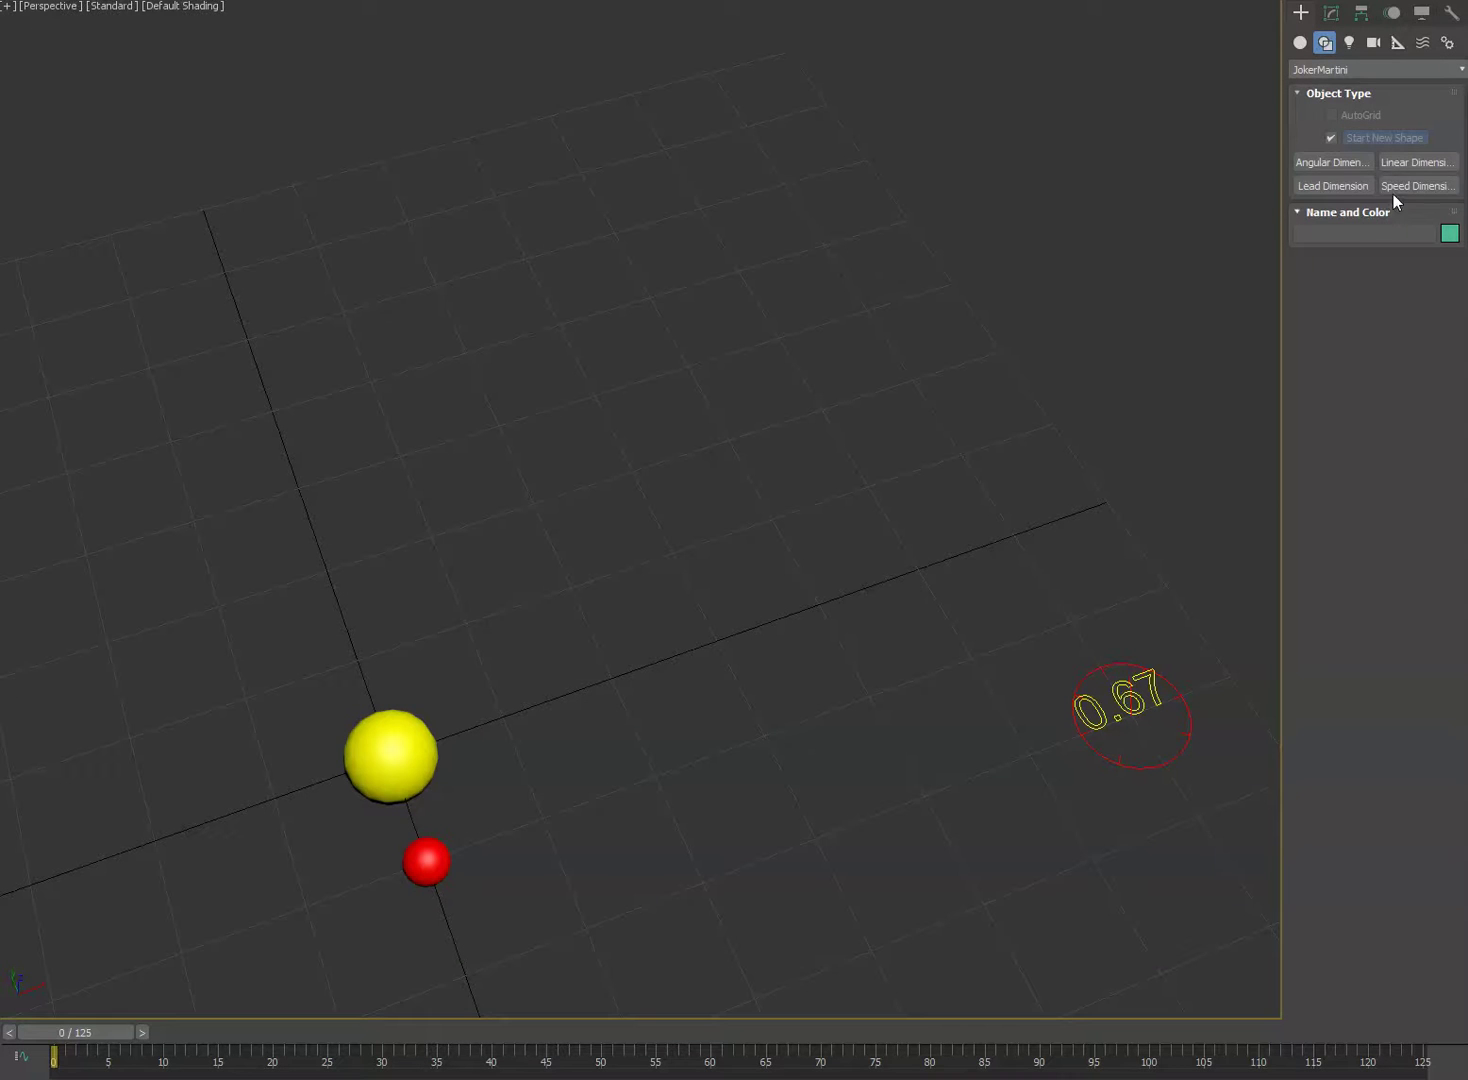
- Create a speed dimension and set Sphere001 as its measured target
left_click(1410, 184)
left_click(827, 442)
right_click(925, 463)
left_click(1327, 17)
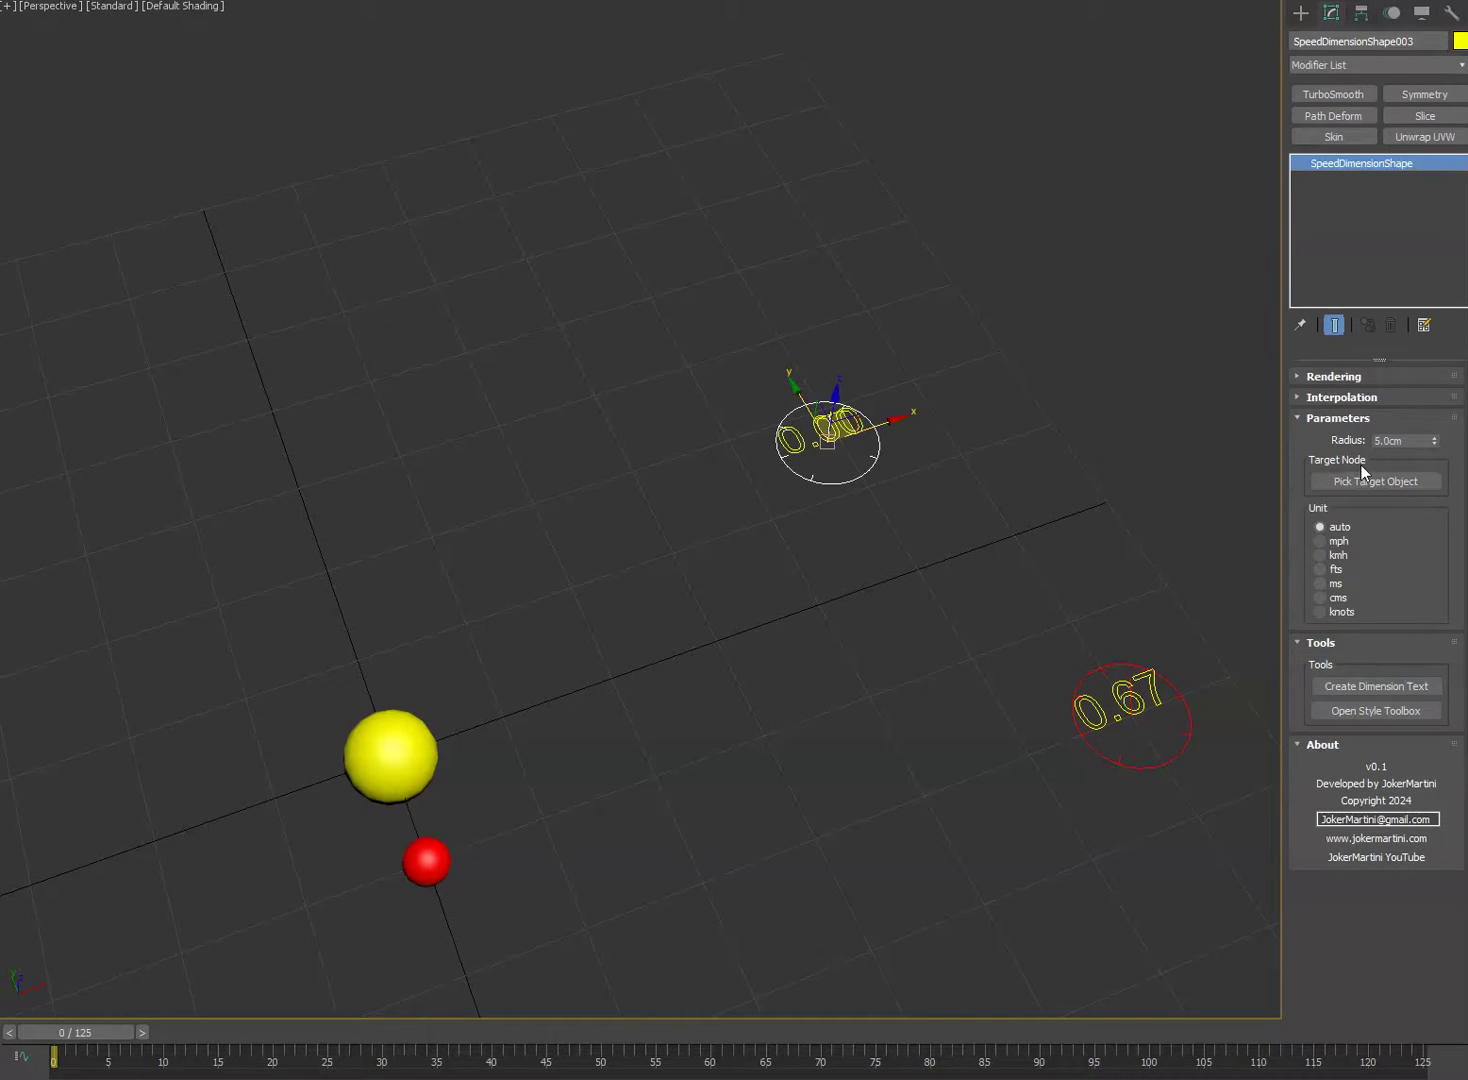
left_click(1363, 480)
left_click(396, 746)
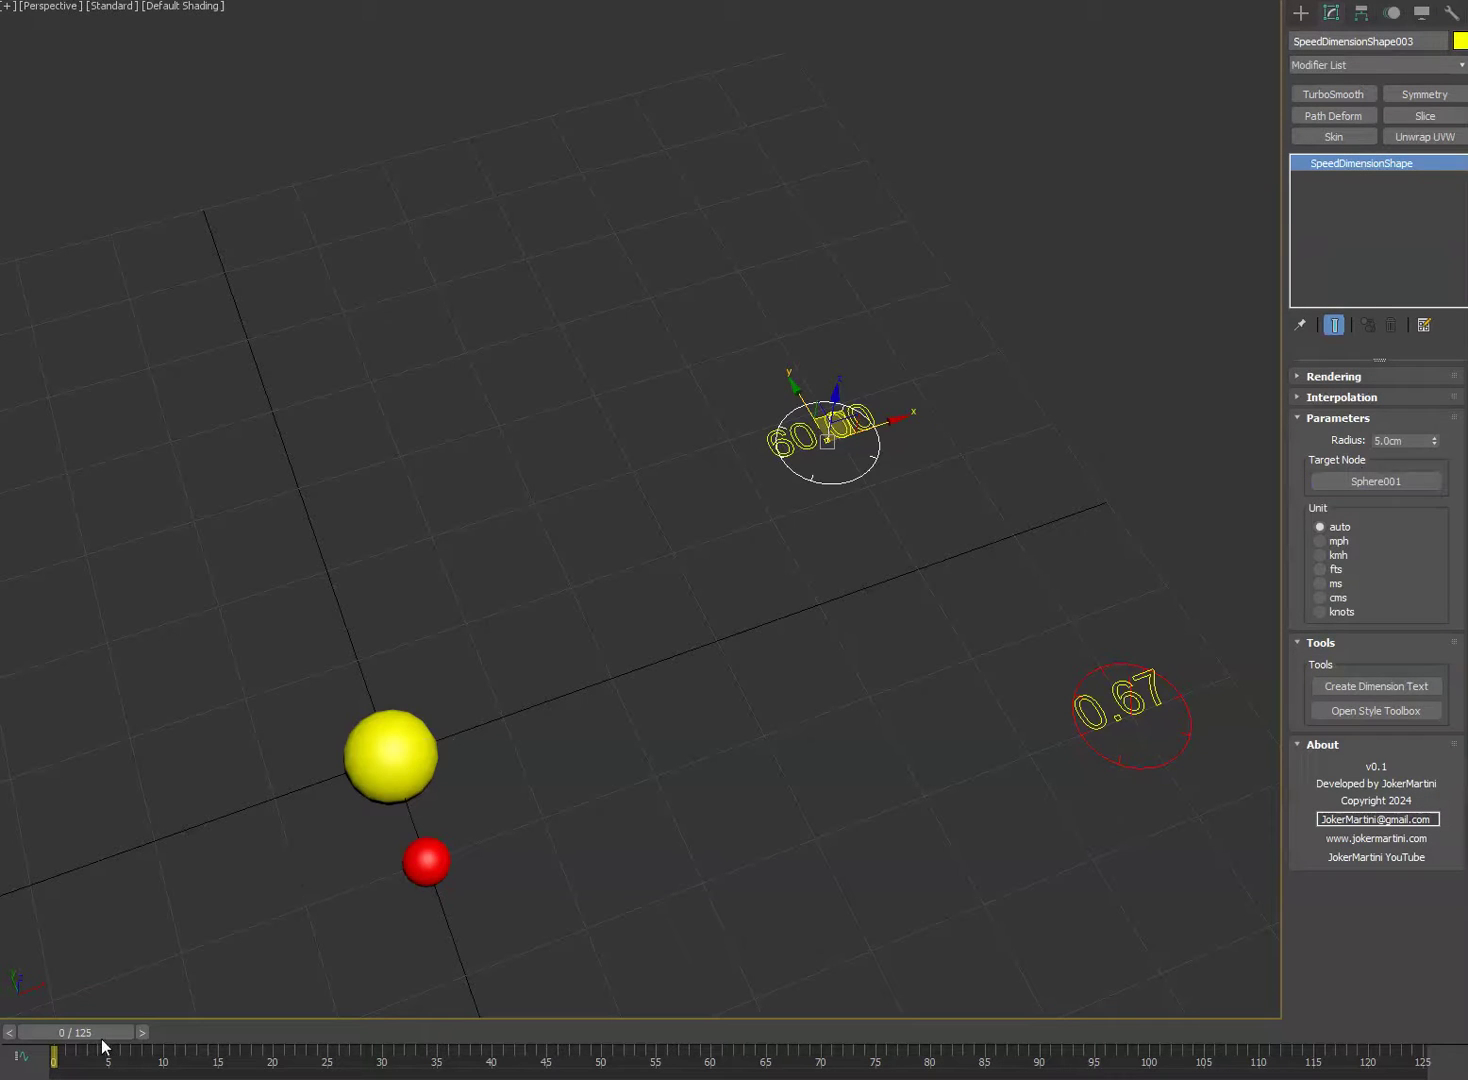
- Set the speed dimension's unit to mph and shrink its circle radius to 2.0cm
left_click_drag(101, 1038, 163, 990)
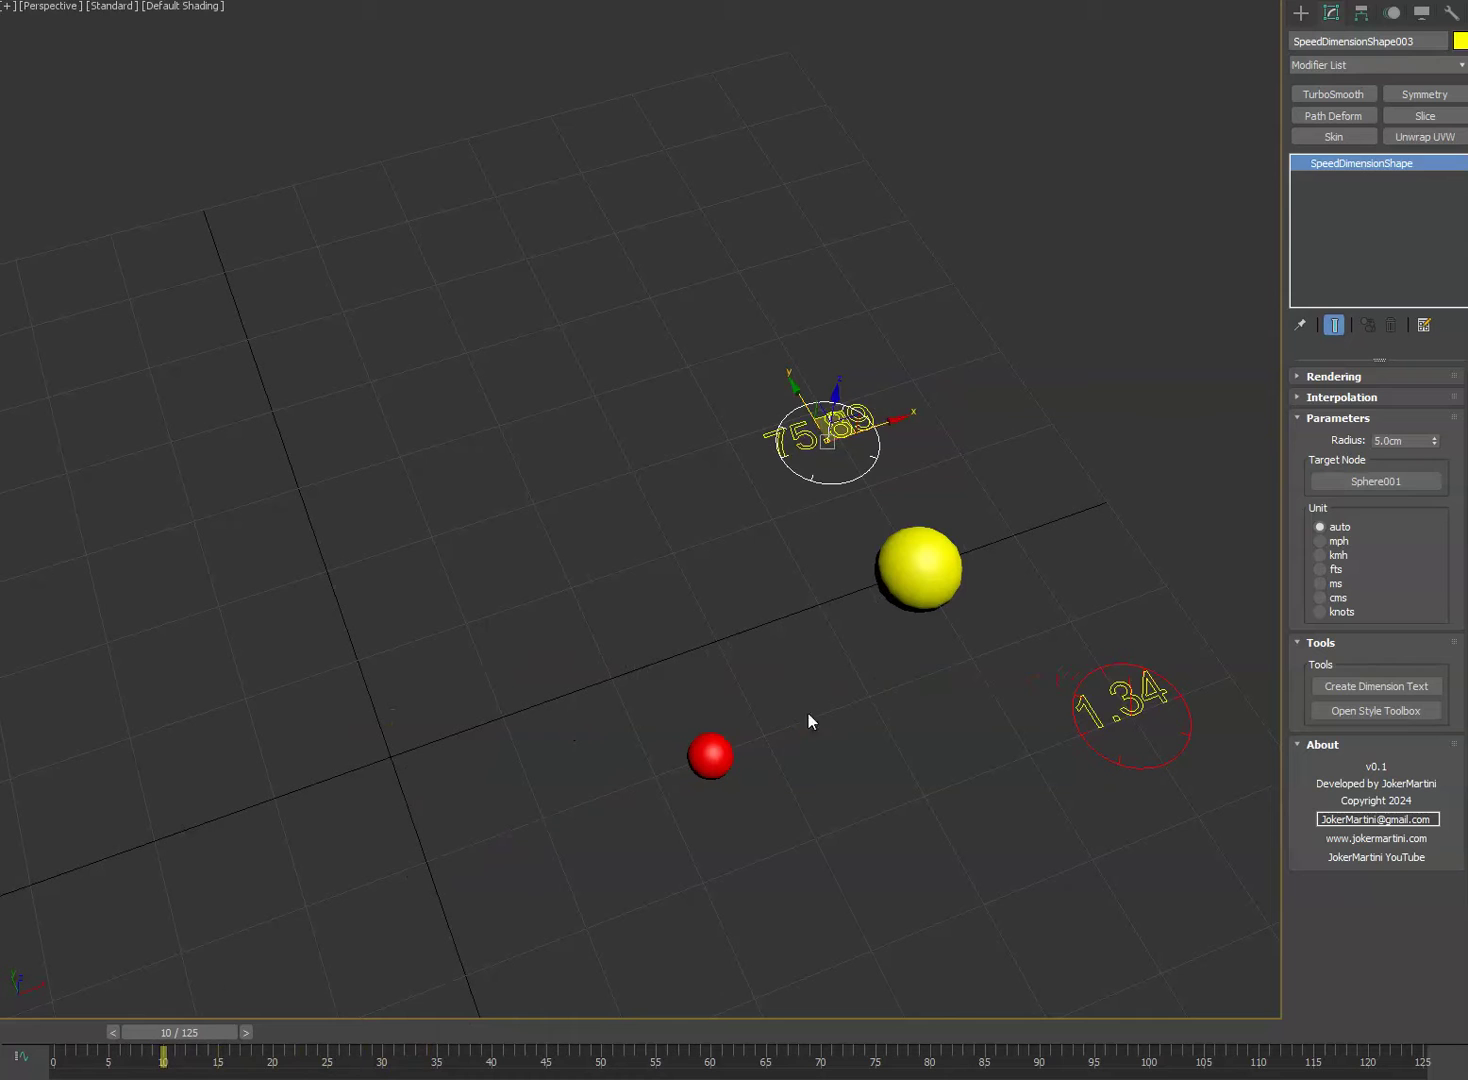
left_click(1335, 543)
left_click(1336, 555)
left_click(1336, 569)
left_click(1336, 582)
left_click(1338, 598)
left_click(1339, 606)
left_click(1340, 542)
left_click_drag(1436, 441, 1443, 470)
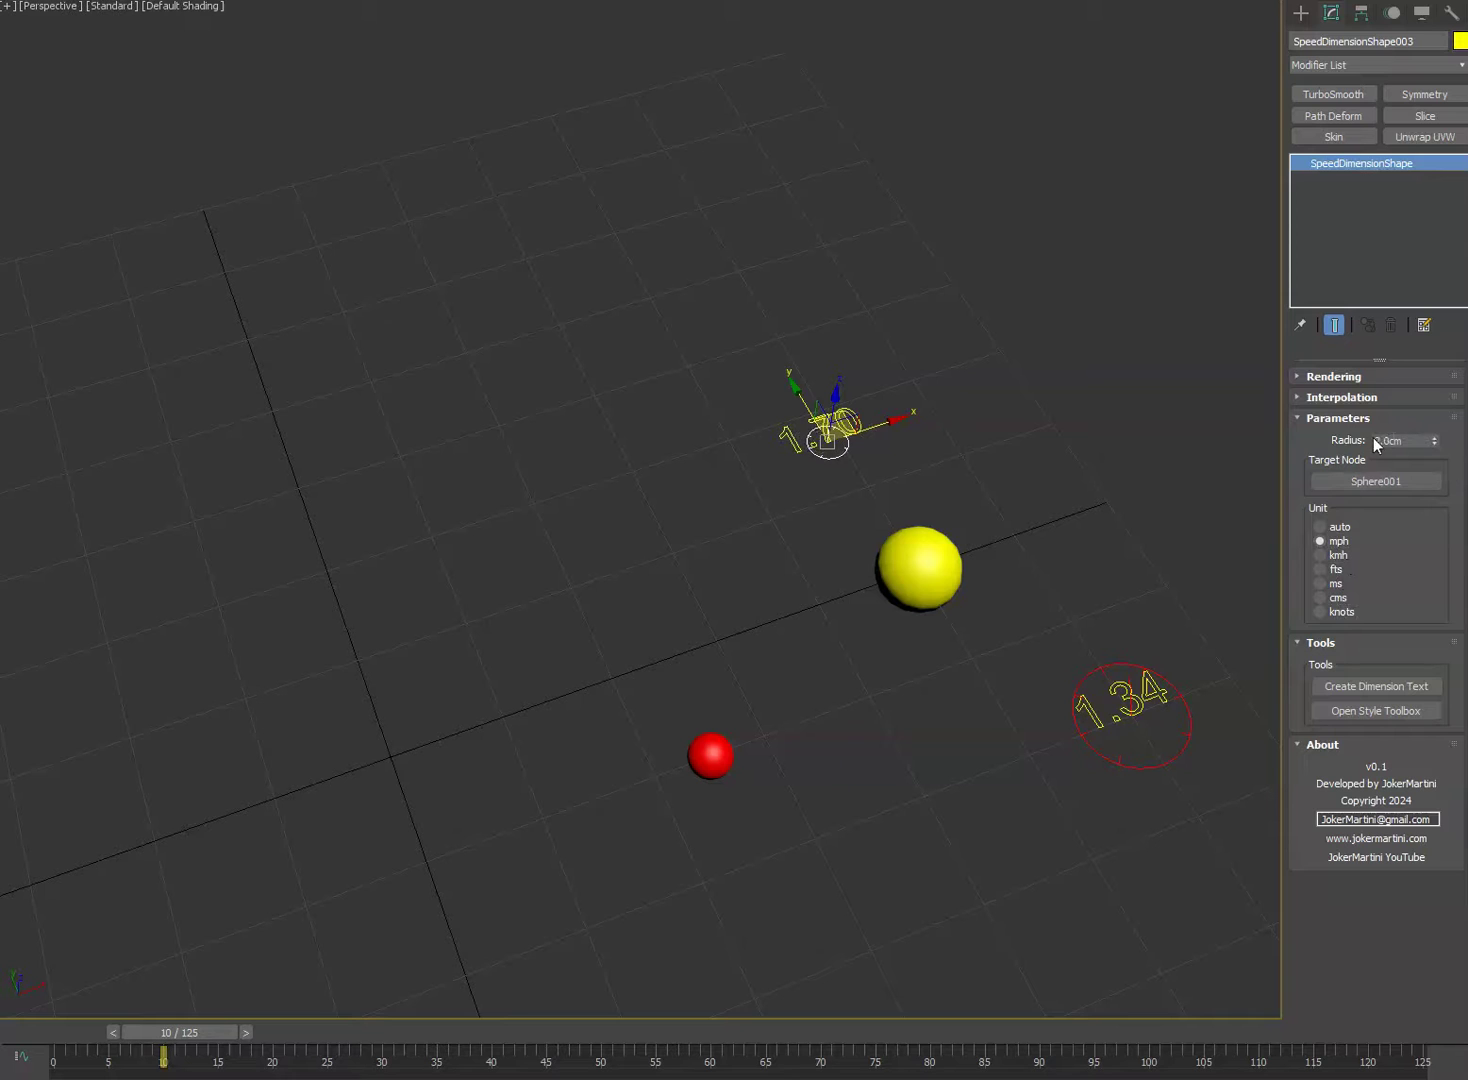
- Scrub the animation and move the speed dimension and its labels to the left
left_click(827, 473)
left_click_drag(172, 1041, 151, 968)
left_click(848, 447)
left_click_drag(880, 423, 714, 527)
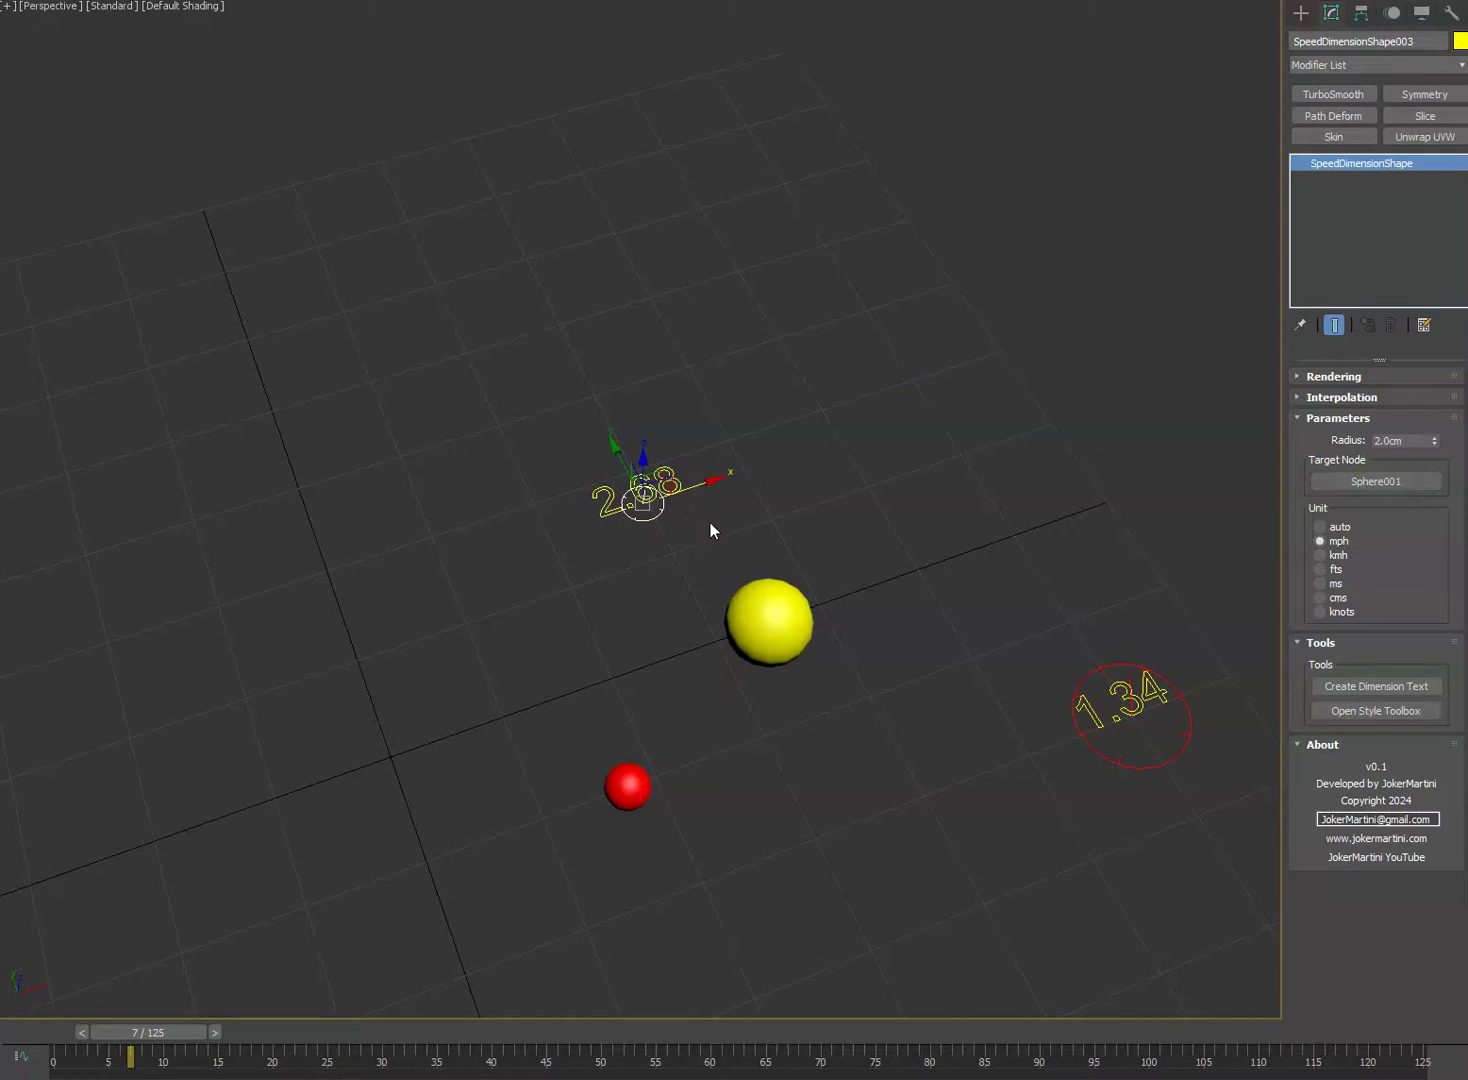
left_click(711, 528)
left_click(662, 484)
key("q")
left_click(733, 527)
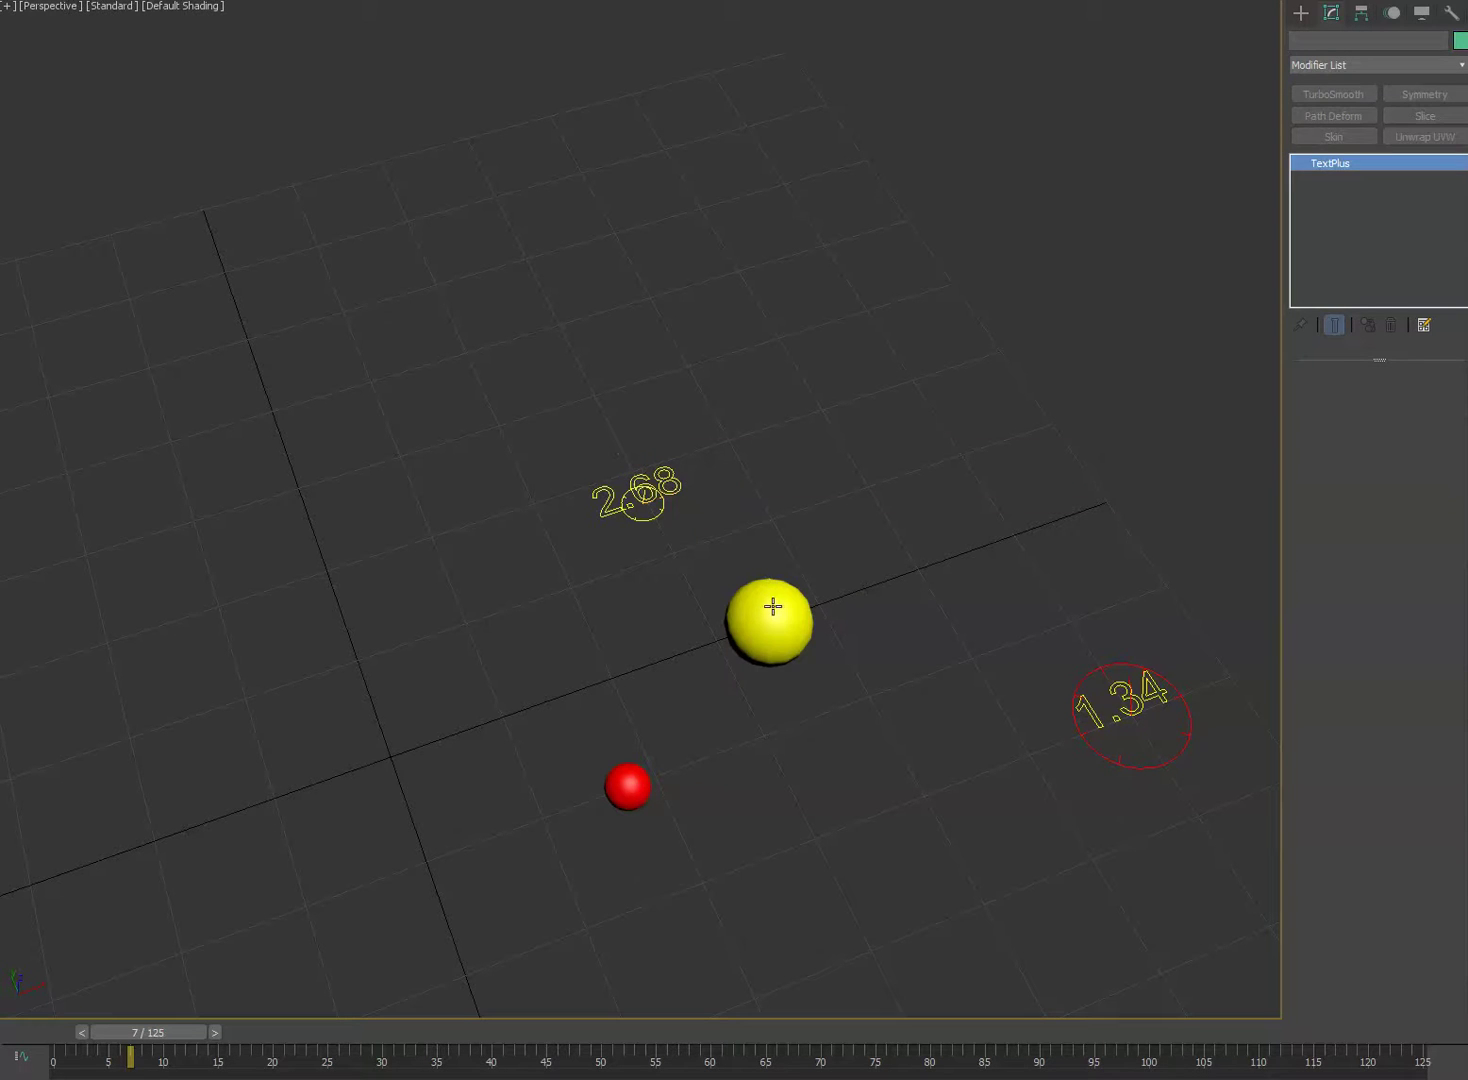
left_click_drag(126, 1035, 199, 1033)
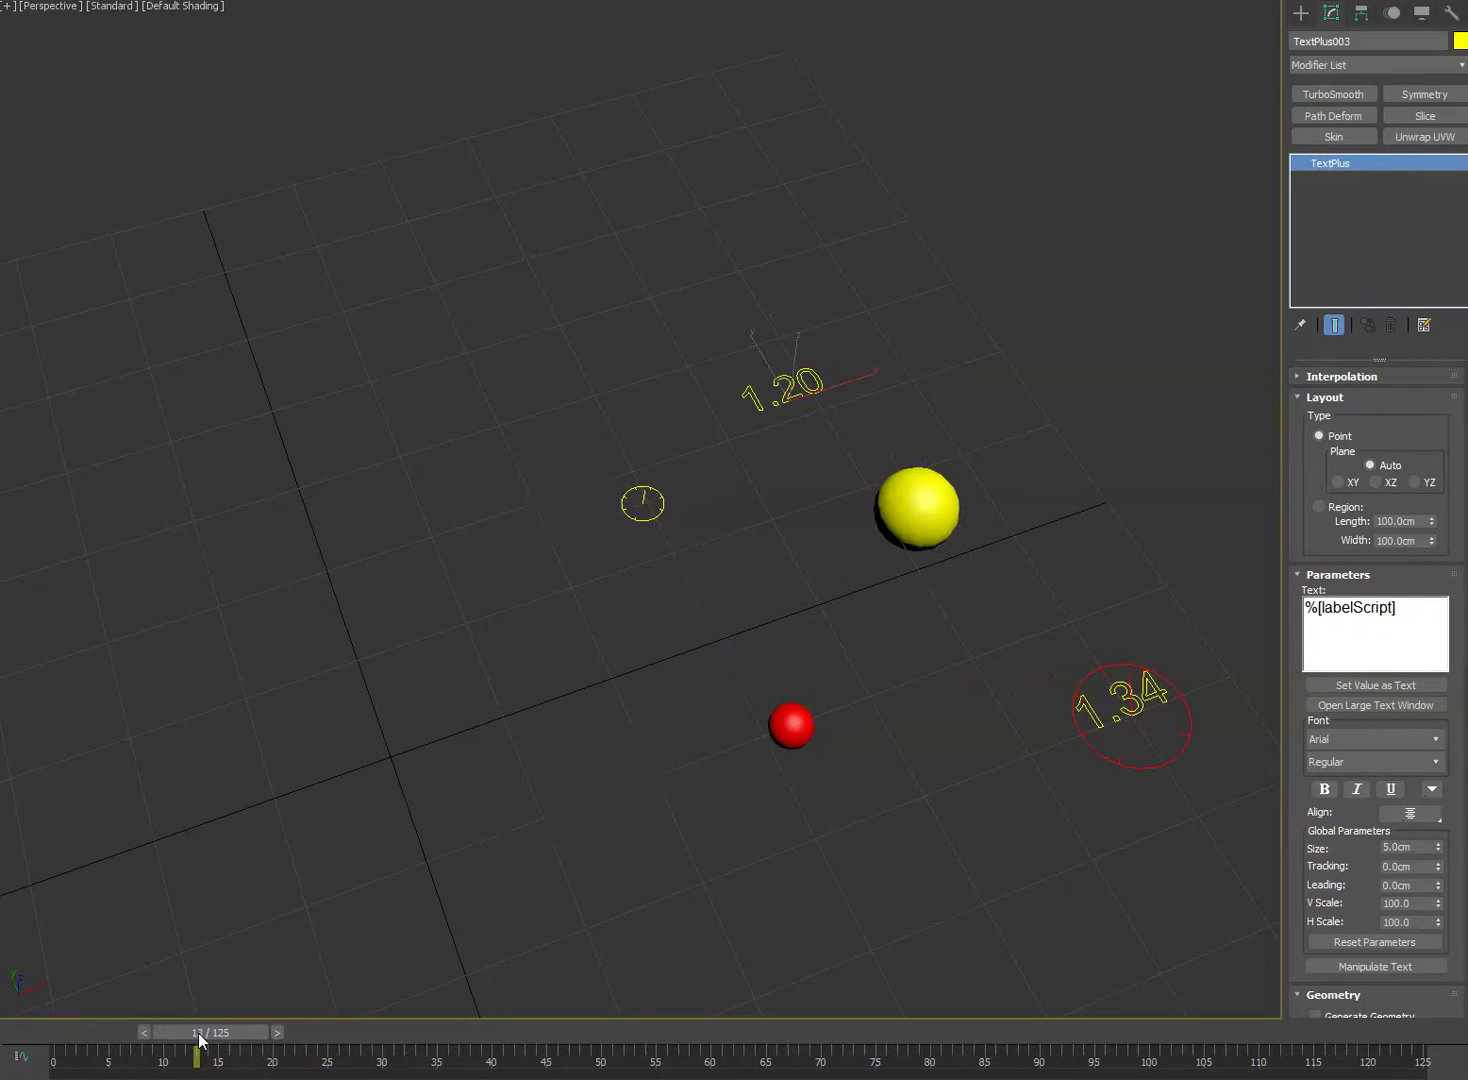
right_click(962, 467)
left_click(978, 484)
- Select every object in the scene and delete it, leaving the empty grid
left_click_drag(756, 478, 638, 547)
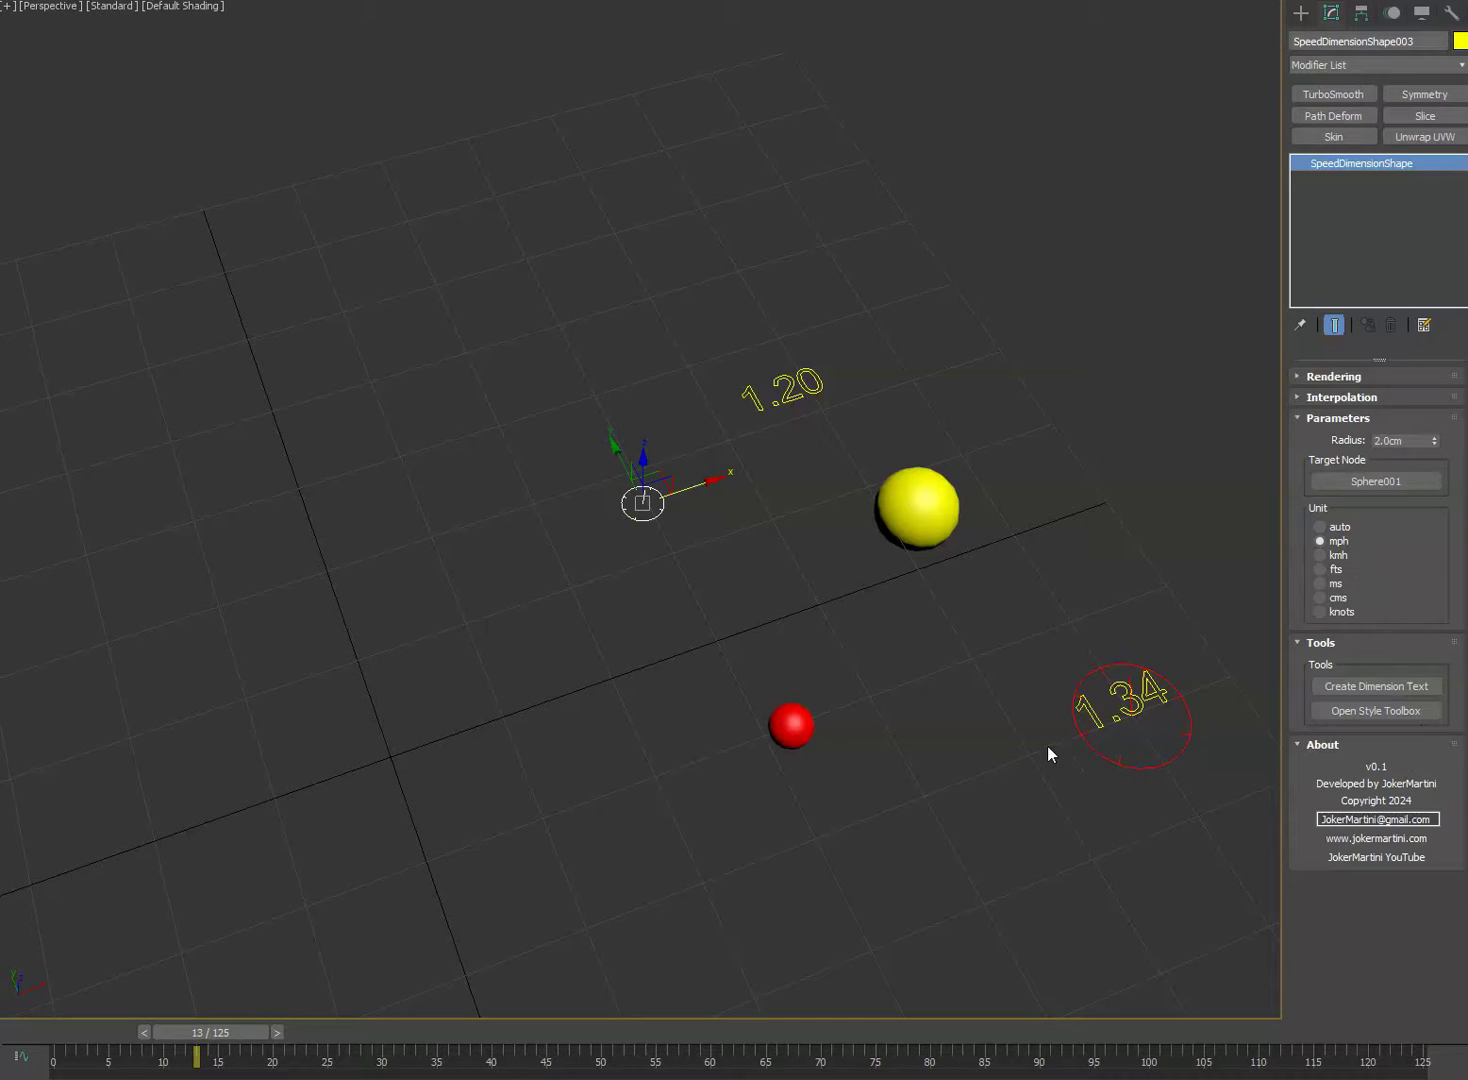
left_click_drag(1026, 497, 925, 488)
left_click_drag(1064, 338, 1065, 339)
left_click_drag(575, 801, 575, 801)
key("Delete")
- Place a 90.00 angular dimension and a 20.00 linear dimension in the viewport
left_click(1300, 13)
left_click(1347, 161)
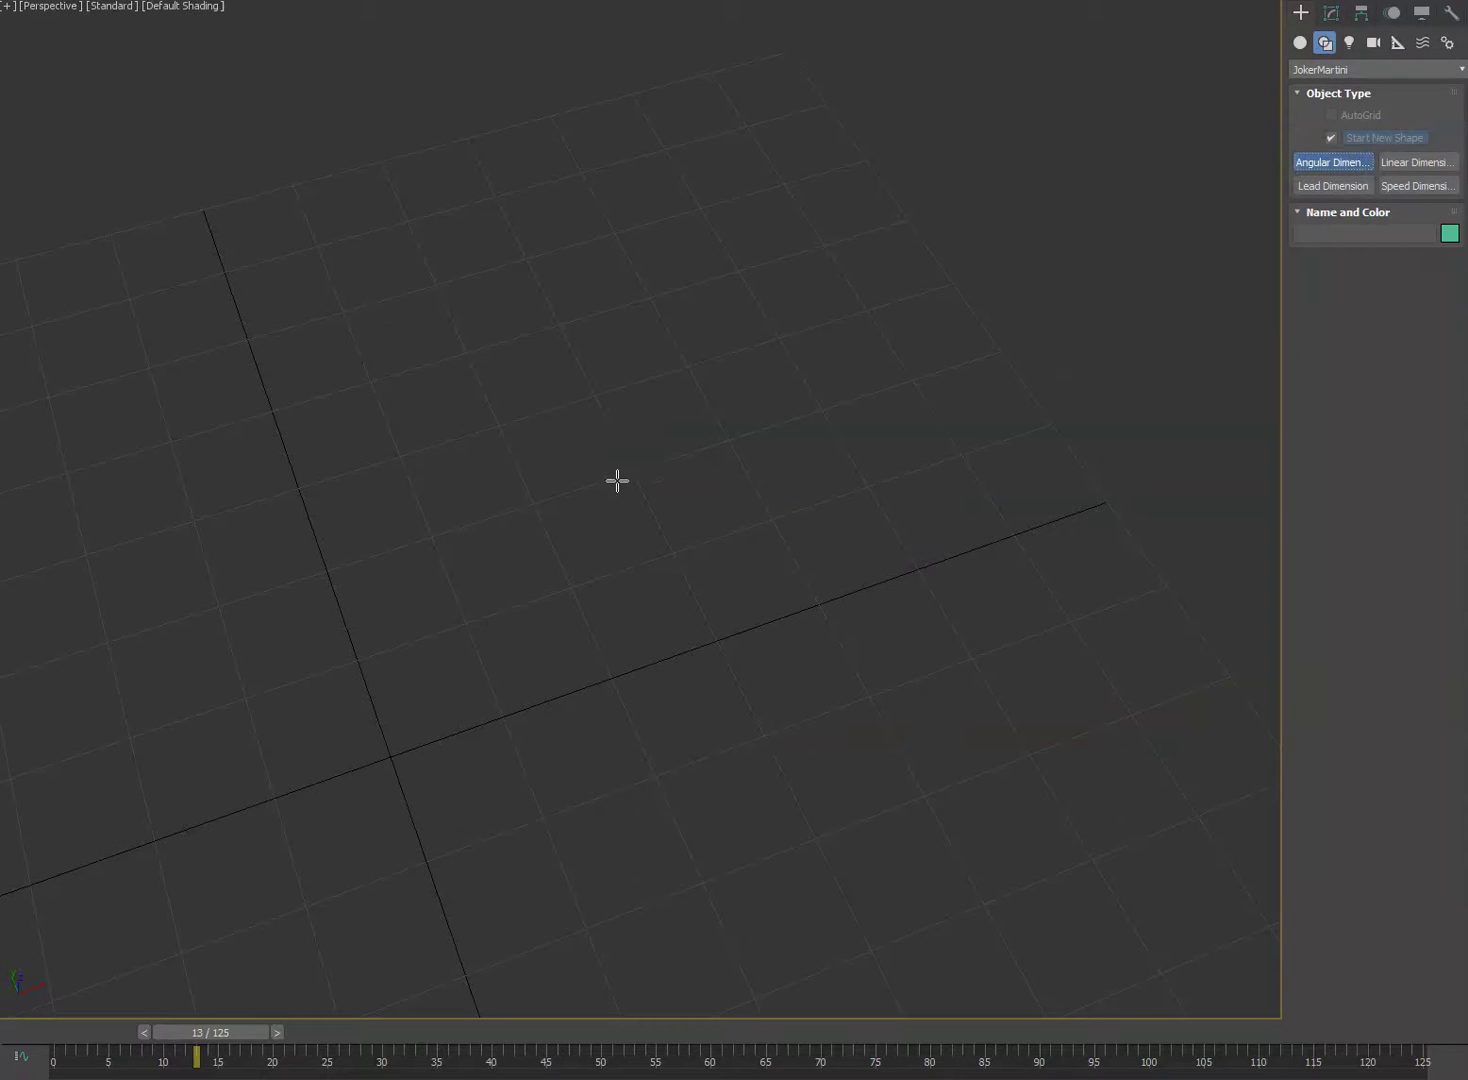
left_click(616, 481)
left_click(1418, 162)
left_click(748, 705)
- Add a 0.00 lead dimension and move its helpers down and to the left
left_click(1306, 188)
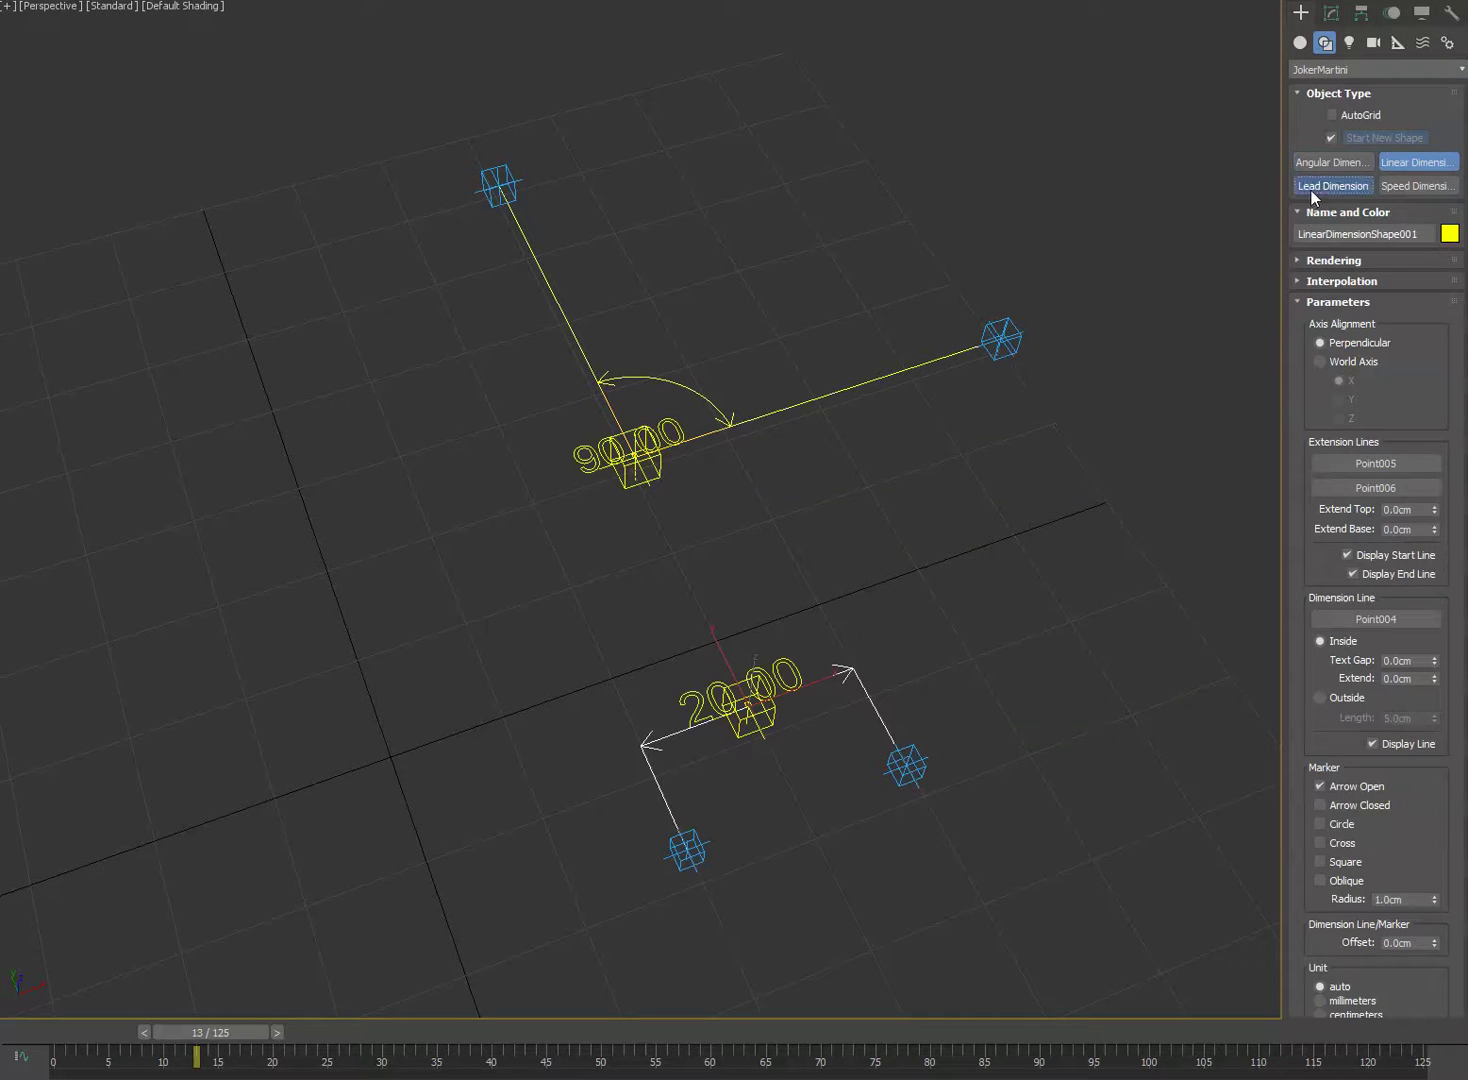
left_click(338, 620)
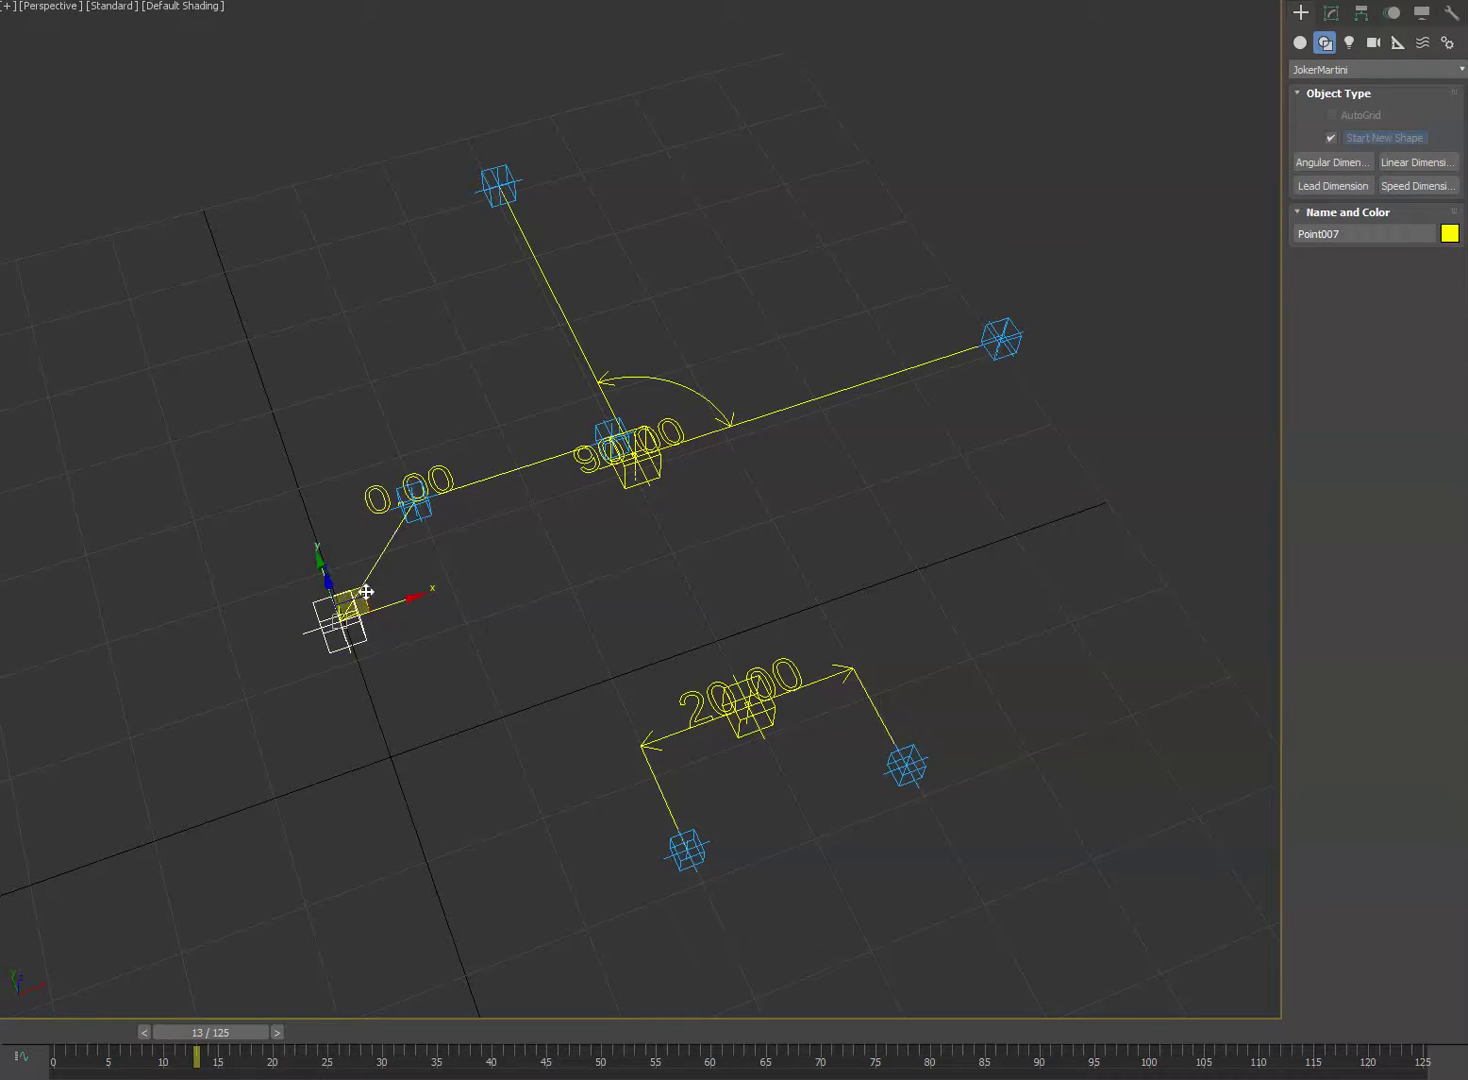
left_click(414, 500)
left_click(599, 426, "ctrl")
left_click(368, 642, "ctrl")
left_click_drag(482, 486, 355, 627)
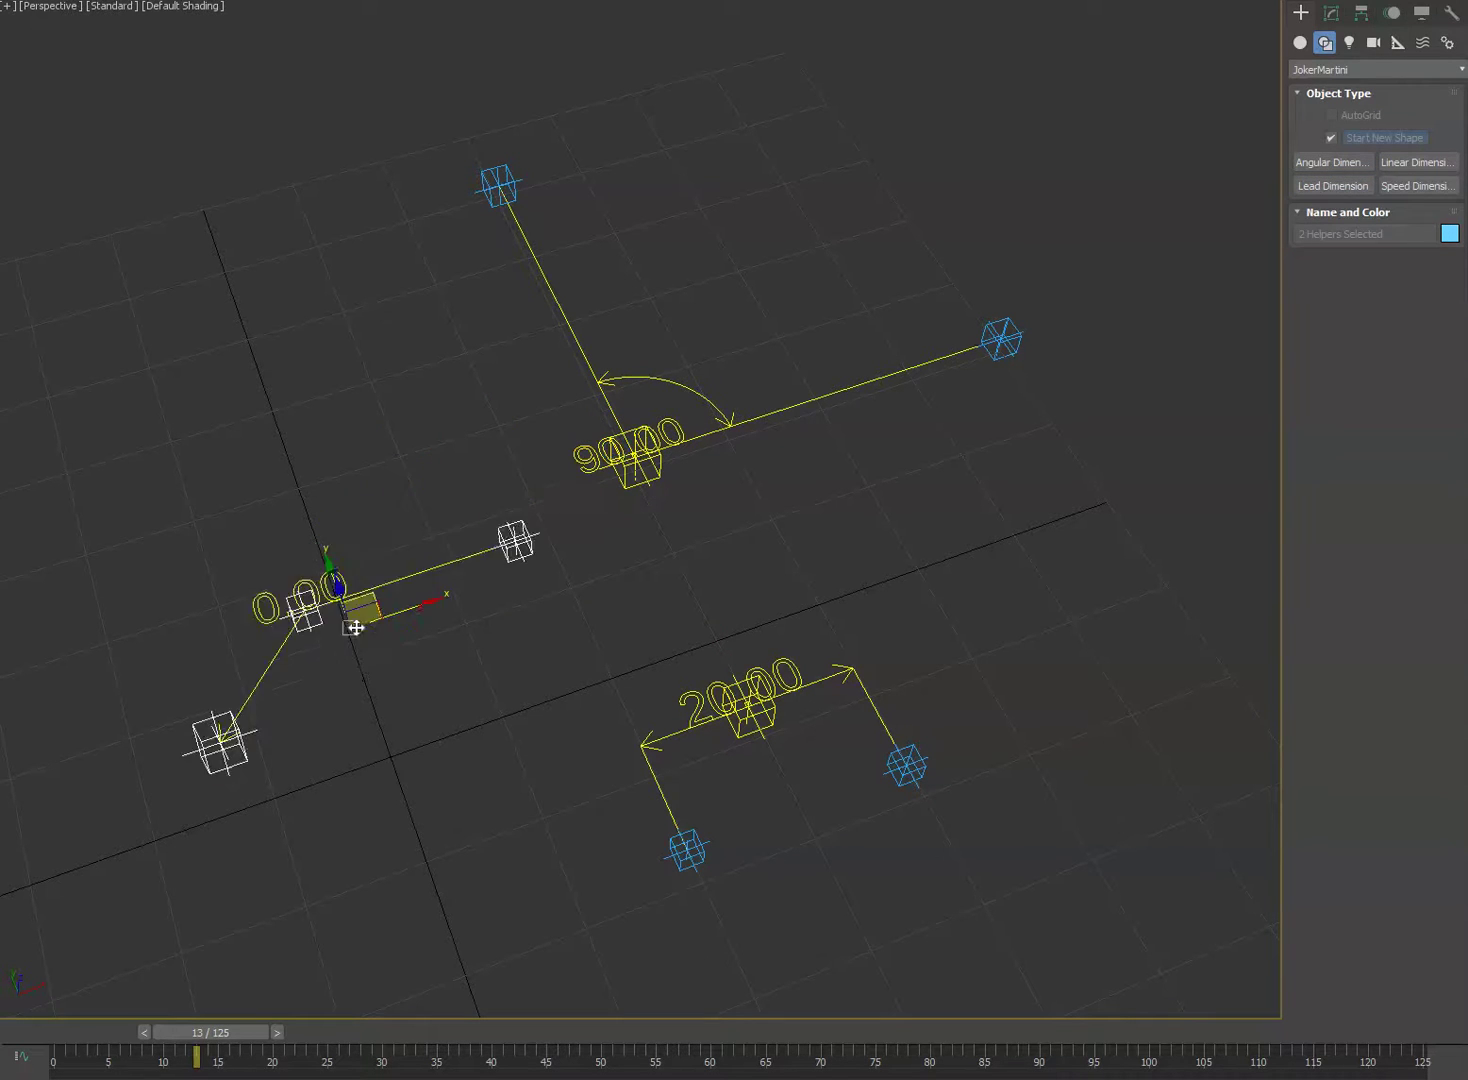
- Select the 20.00 linear dimension and orbit the view toward it
left_click(688, 609)
middle_click_drag(688, 609, 866, 640, "alt")
scroll(944, 802, "up", 3)
left_click(899, 735)
middle_click_drag(899, 735, 895, 565, "alt")
- Set the 20.00 dimension's Extend Top to 5.2cm and Extend Base to 0.9cm
left_click(1332, 11)
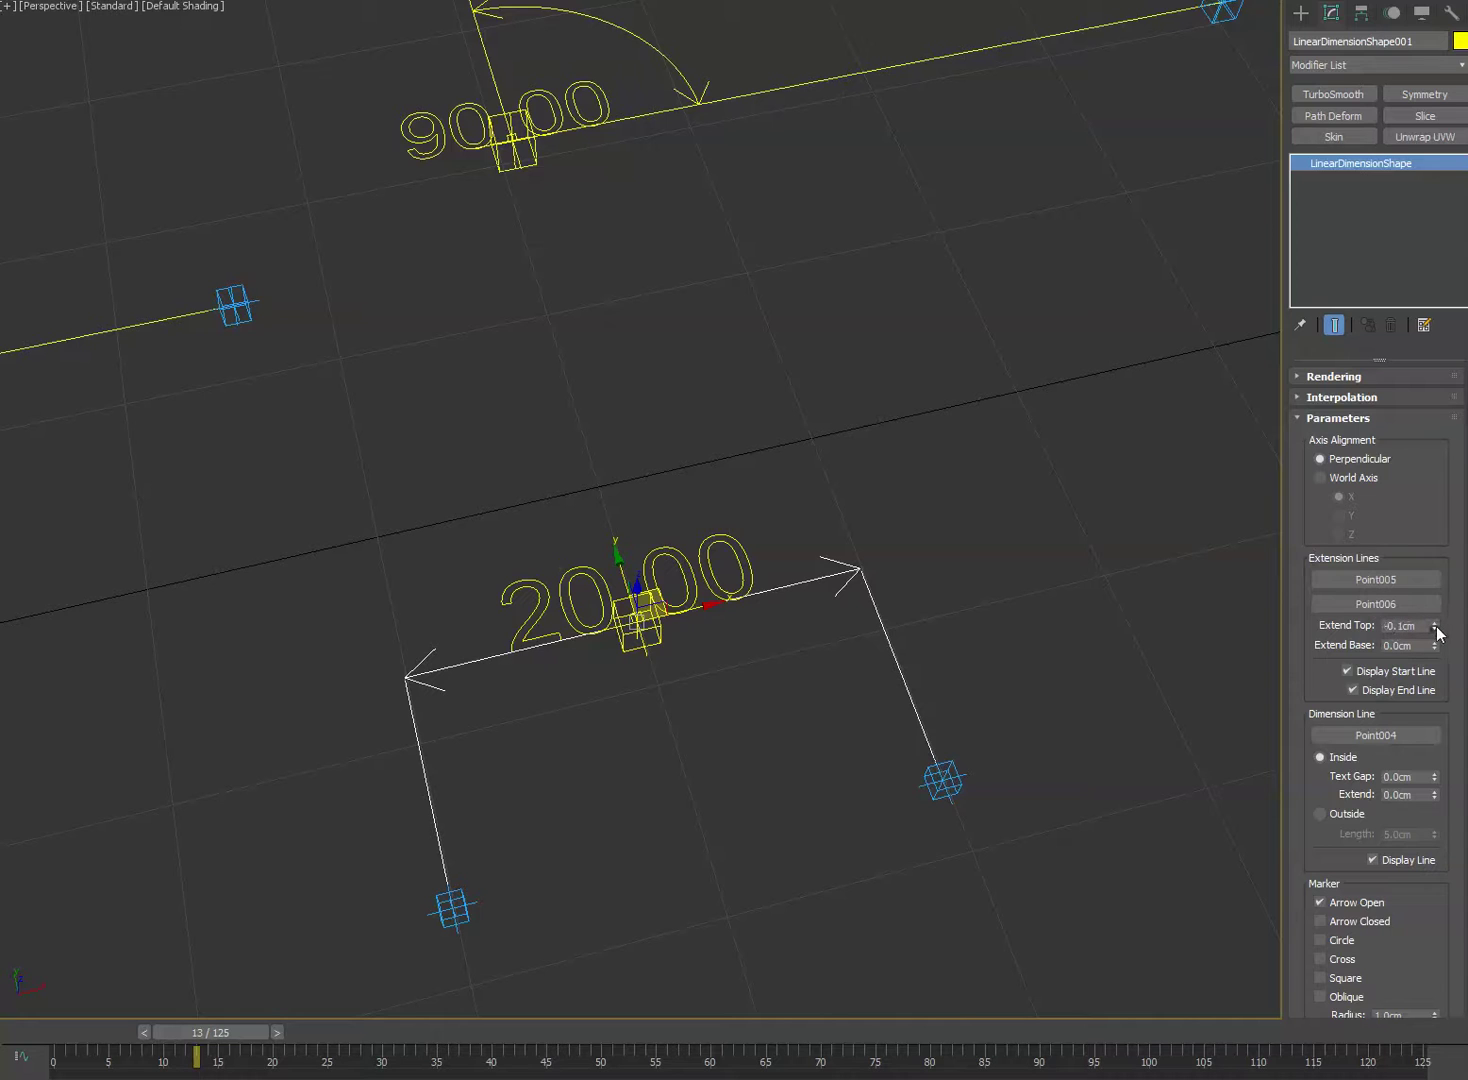
left_click_drag(1437, 632, 1418, 570)
mouse_move(1424, 654)
left_mouse_down()
mouse_move(1430, 668)
mouse_move(1445, 599)
mouse_move(1418, 644)
mouse_move(1437, 625)
mouse_move(1450, 690)
mouse_move(1446, 638)
mouse_move(1429, 672)
mouse_move(1456, 705)
mouse_move(1433, 562)
mouse_move(1439, 655)
mouse_move(1414, 612)
mouse_move(1437, 661)
mouse_move(1433, 637)
left_mouse_up()
- Enable rendering in renderer and viewport so the 20.00 dimension shows as thick tubes
left_click(1316, 378)
left_click(1314, 396)
left_click(1338, 411)
left_click_drag(1452, 730, 1448, 630)
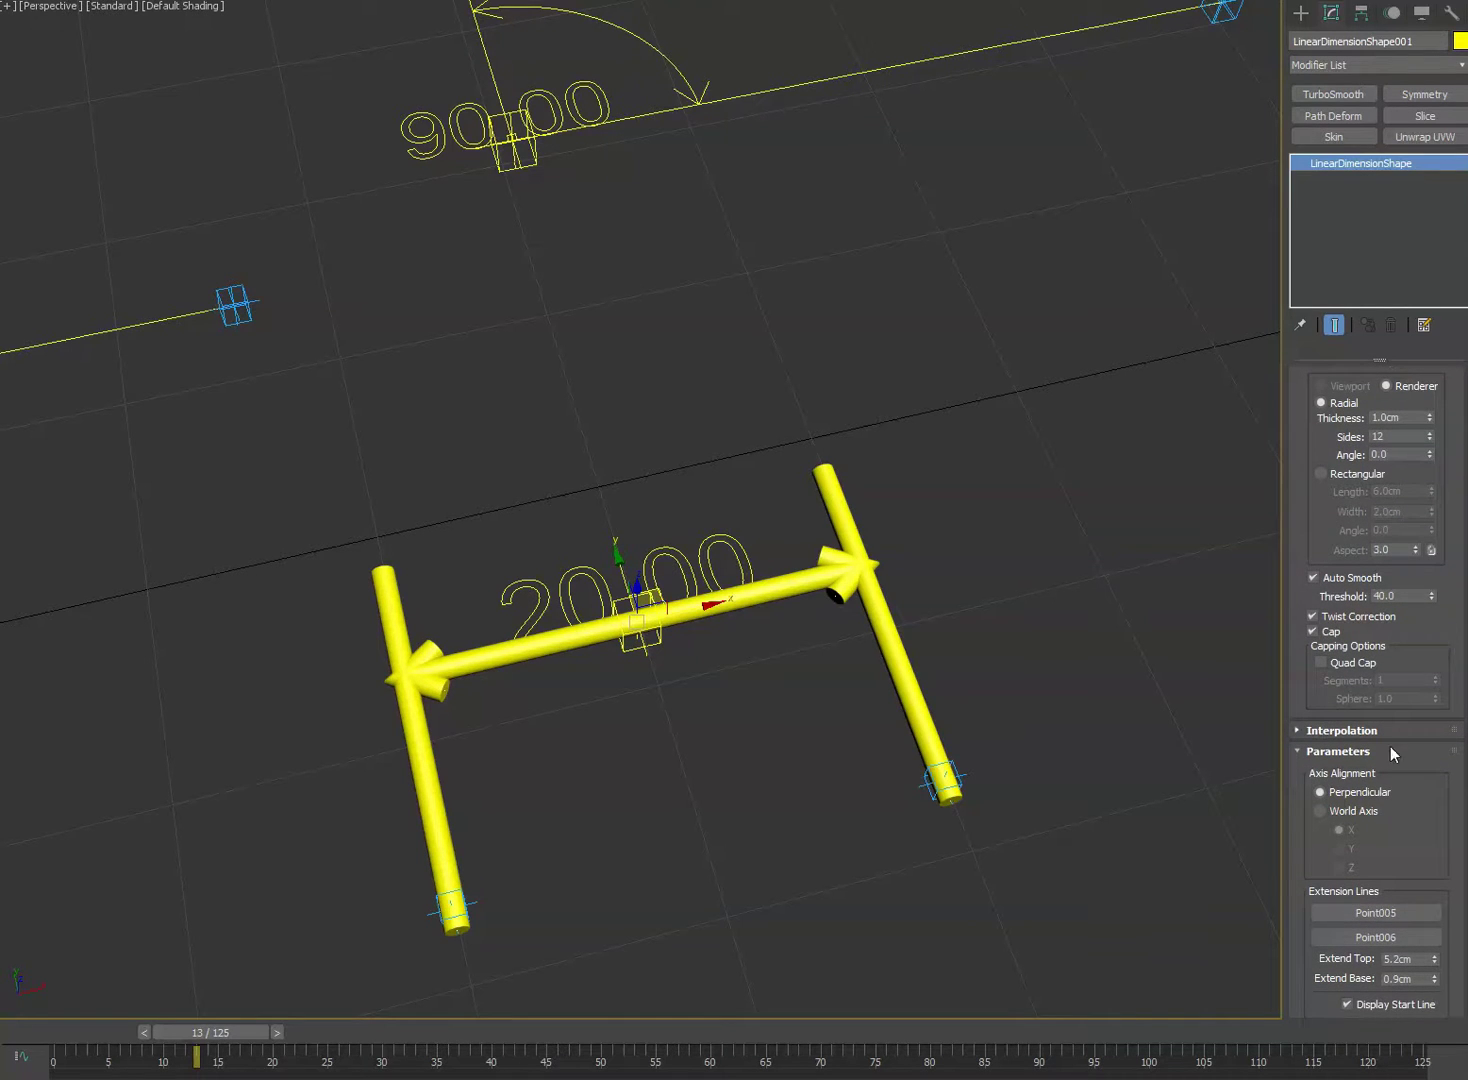
mouse_move(1428, 846)
left_mouse_down()
mouse_move(1429, 768)
mouse_move(1426, 928)
mouse_move(1402, 444)
left_mouse_up()
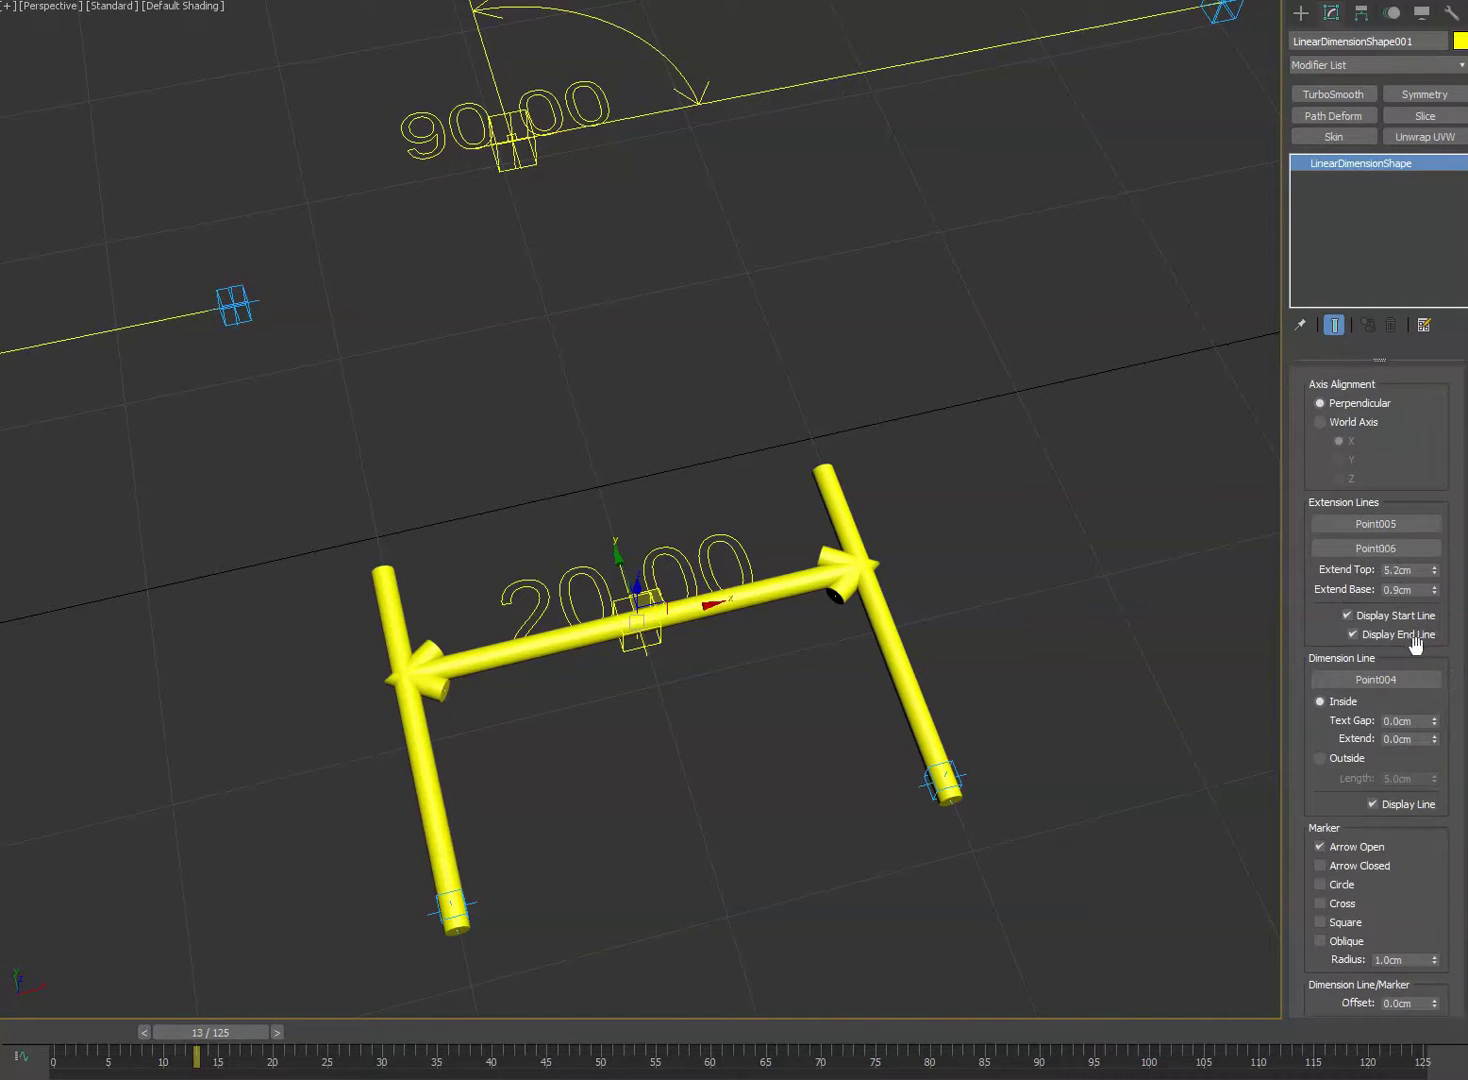
scroll(1416, 860, "down", 3)
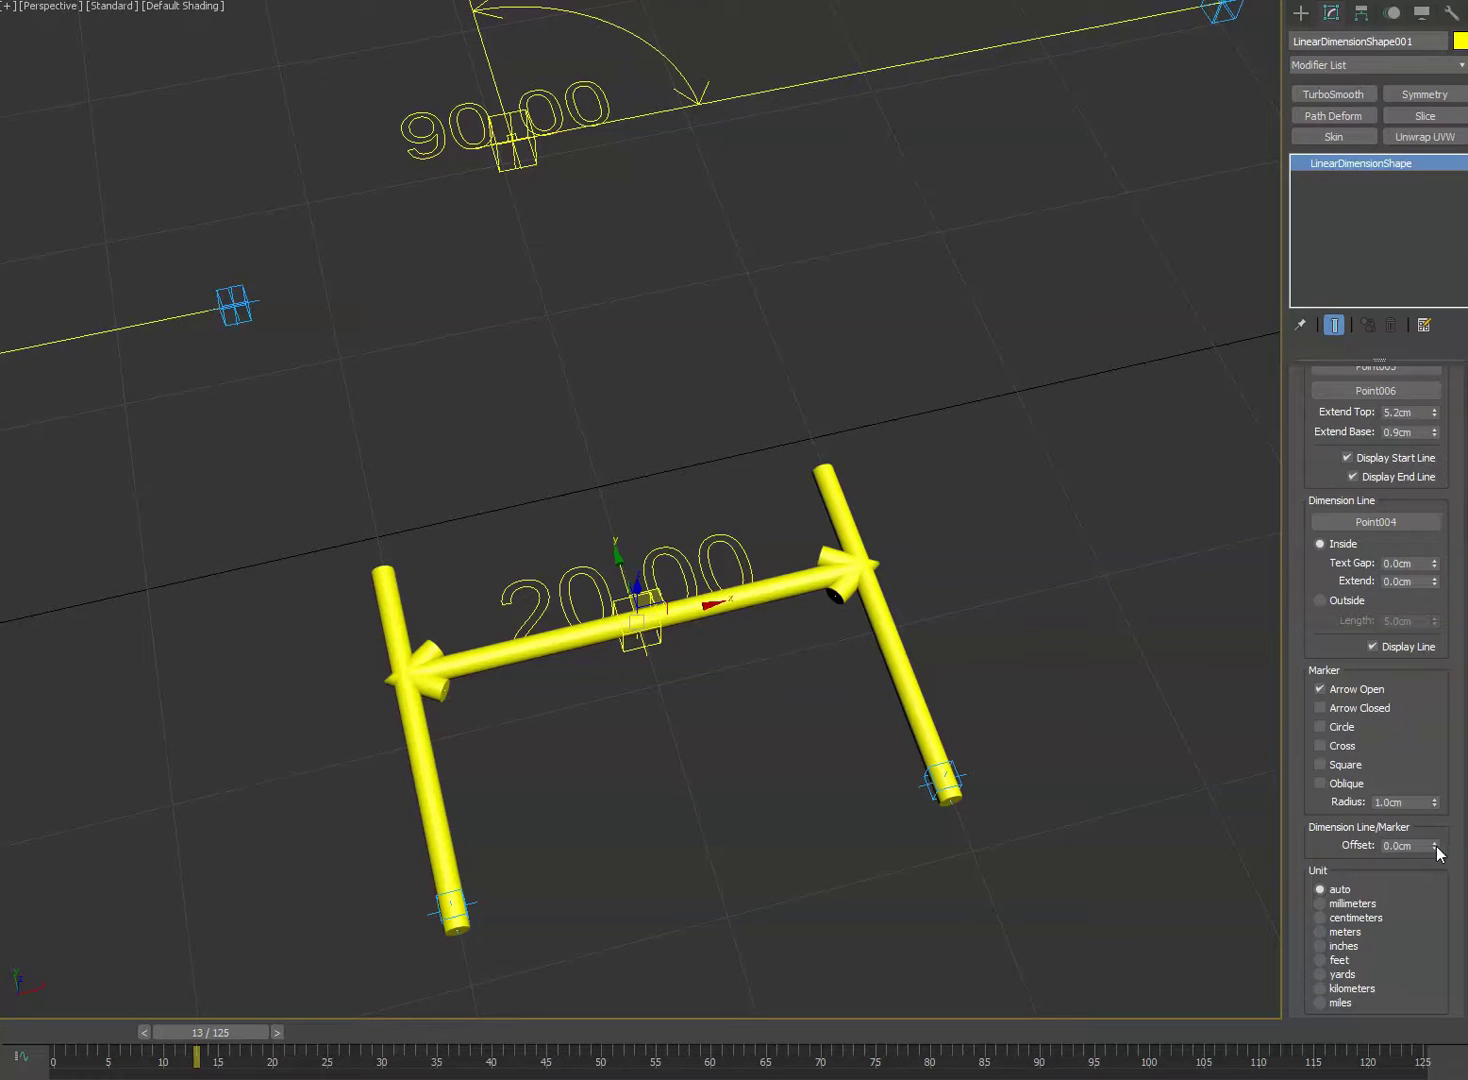
- Put the dimension line outside with a 2.4cm offset and a 1.2cm marker radius
mouse_move(1438, 853)
left_mouse_down()
mouse_move(1432, 799)
mouse_move(1433, 874)
mouse_move(1432, 821)
mouse_move(1435, 851)
left_mouse_up()
left_click(1322, 600)
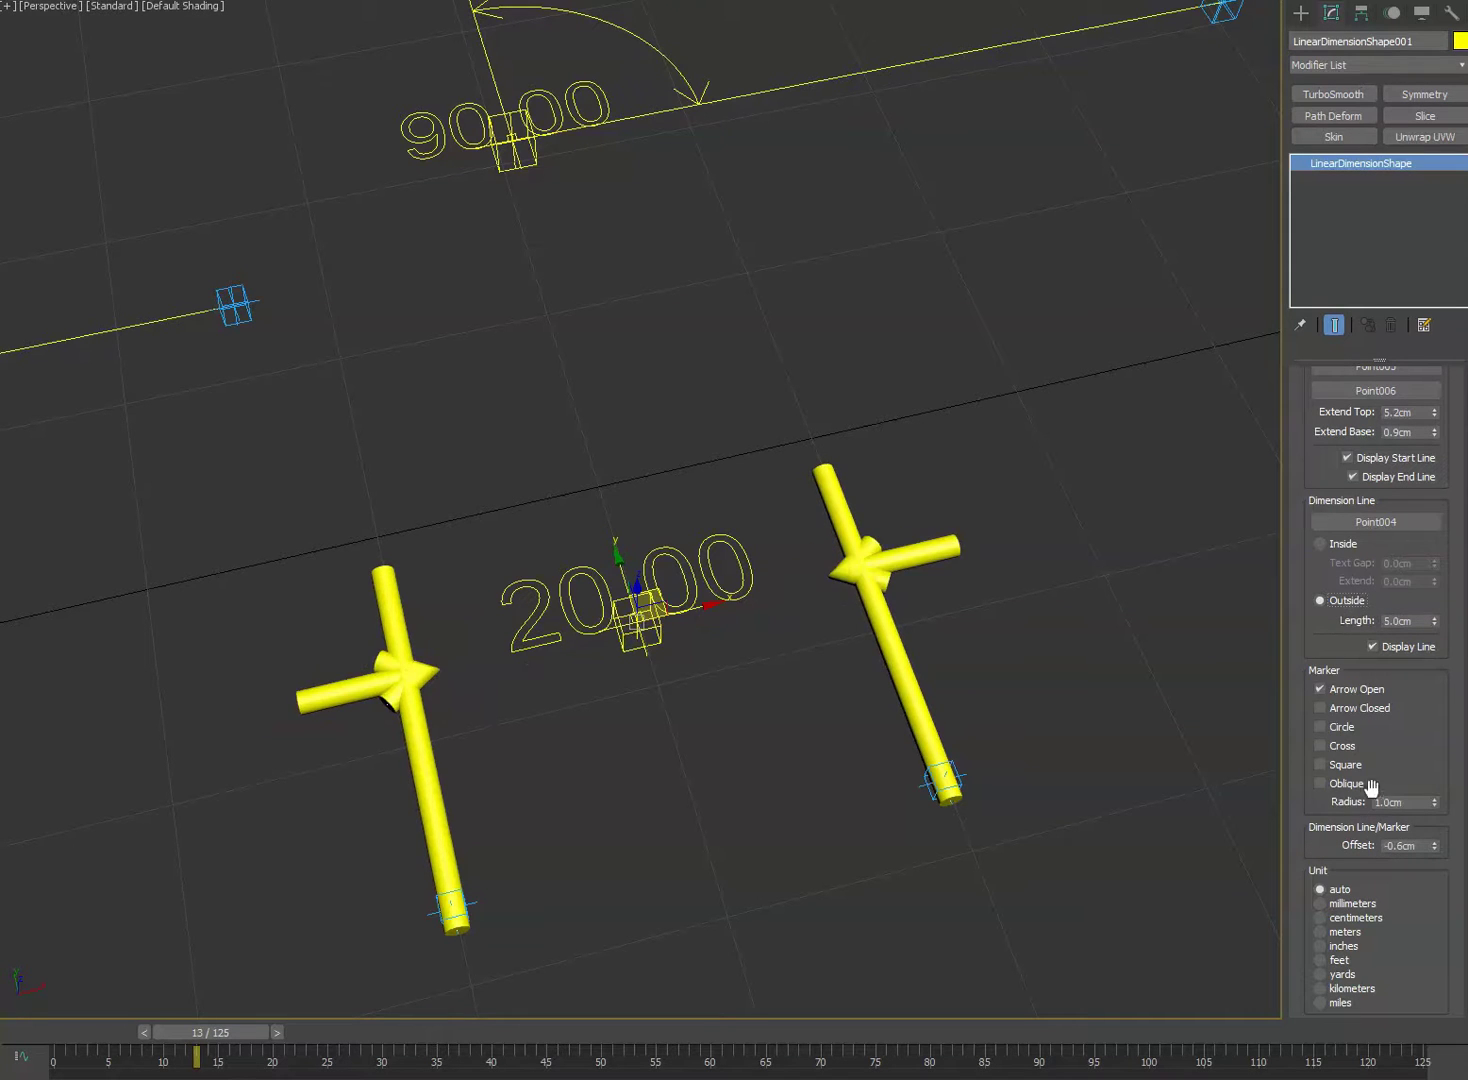
mouse_move(1439, 849)
left_mouse_down()
mouse_move(1444, 787)
mouse_move(1445, 820)
left_mouse_up()
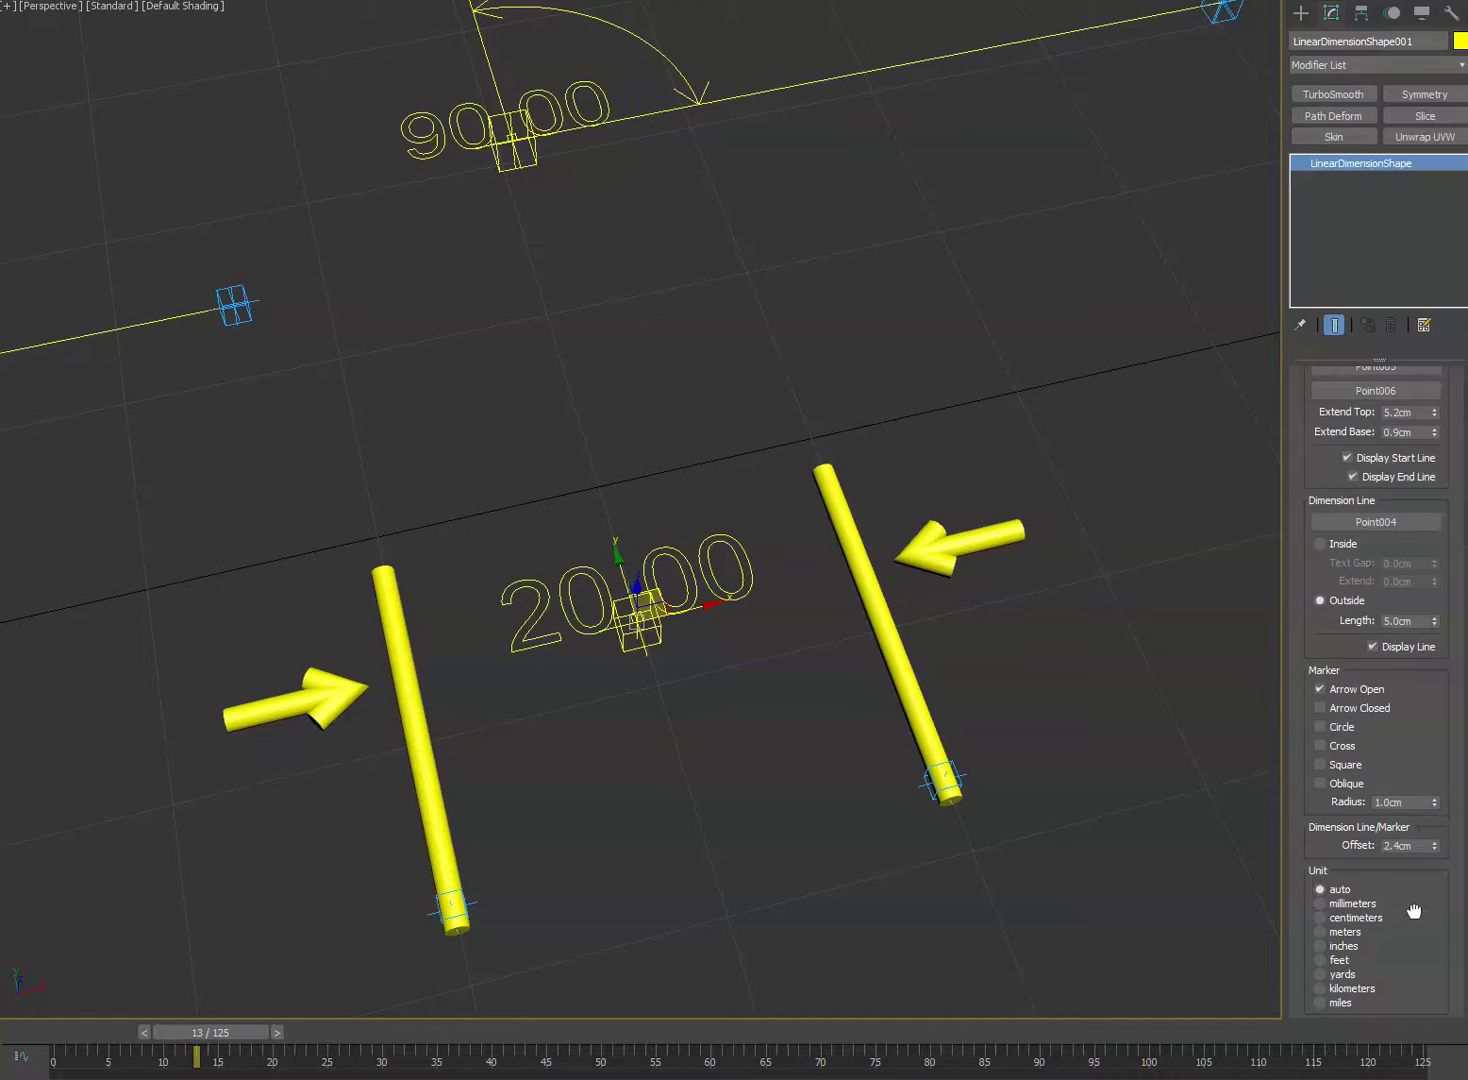
scroll(1408, 905, "down", 2)
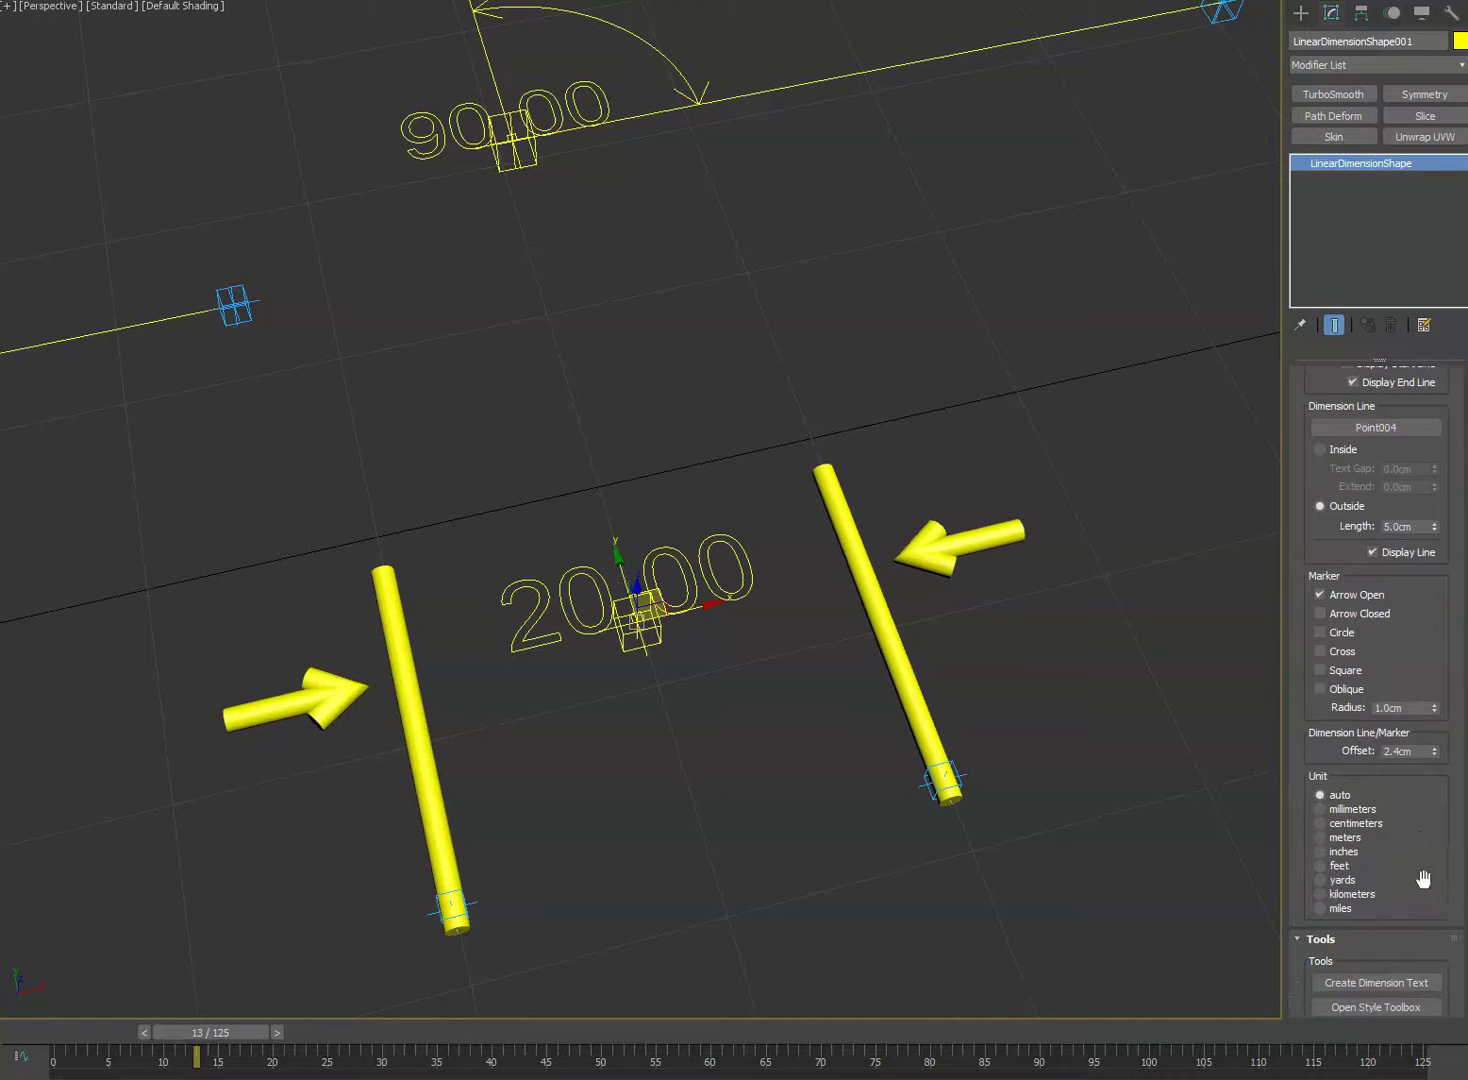
left_click_drag(1438, 713, 1436, 703)
scroll(1308, 464, "up", 15)
- Disable the linear dimension's tube rendering so it shows as thin lines again
left_click(1360, 400)
left_click(1354, 379)
left_click(1348, 419)
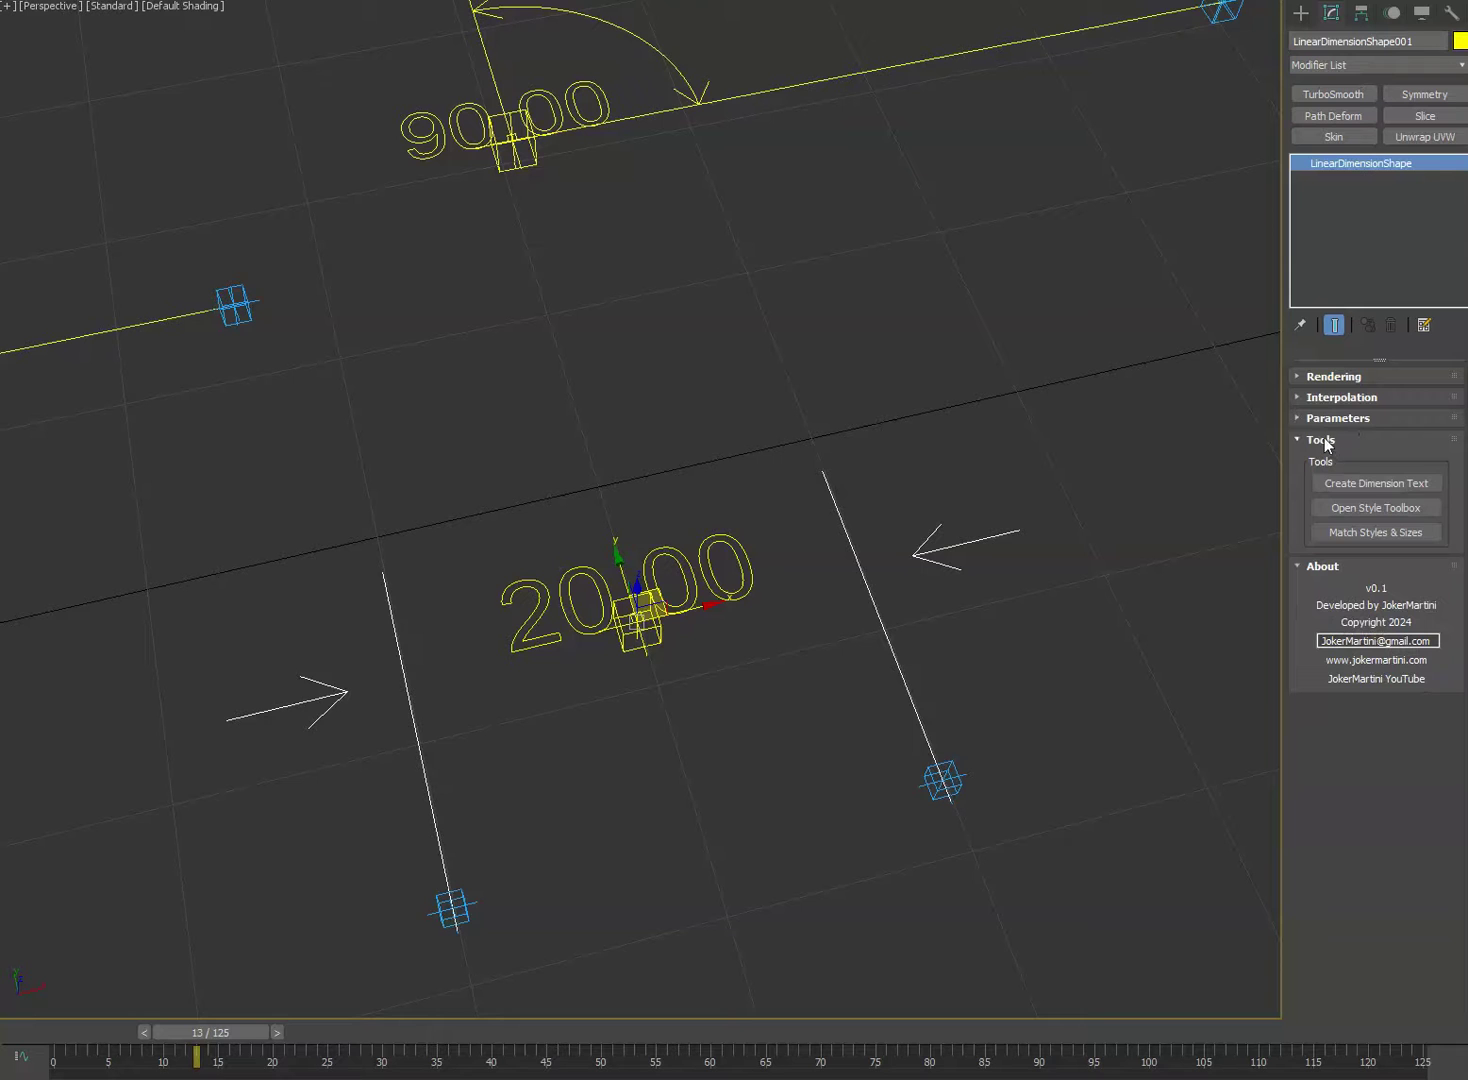
- Open the Dimensions Toolbox and select all three dimensions
left_click(1387, 509)
left_click_drag(699, 262, 171, 86)
middle_click_drag(736, 690, 858, 562, "alt")
left_click_drag(511, 714, 343, 833)
- Auto-apply circle markers with a 1.2cm radius to all selected dimensions
left_click(1301, 14)
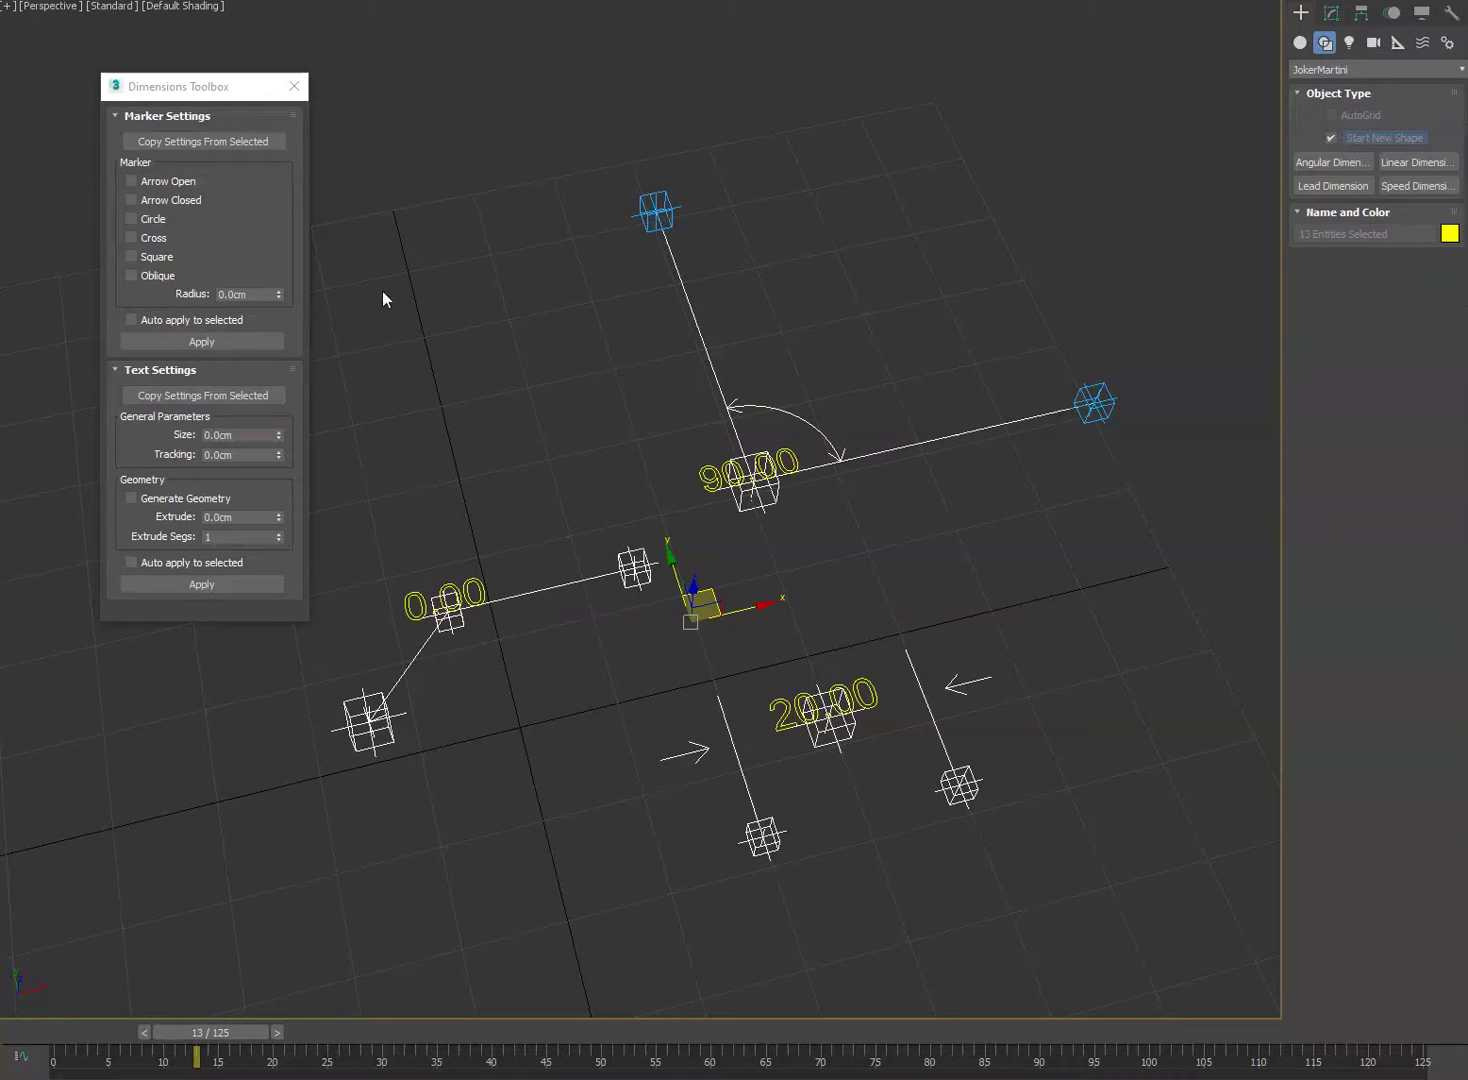
left_click(224, 141)
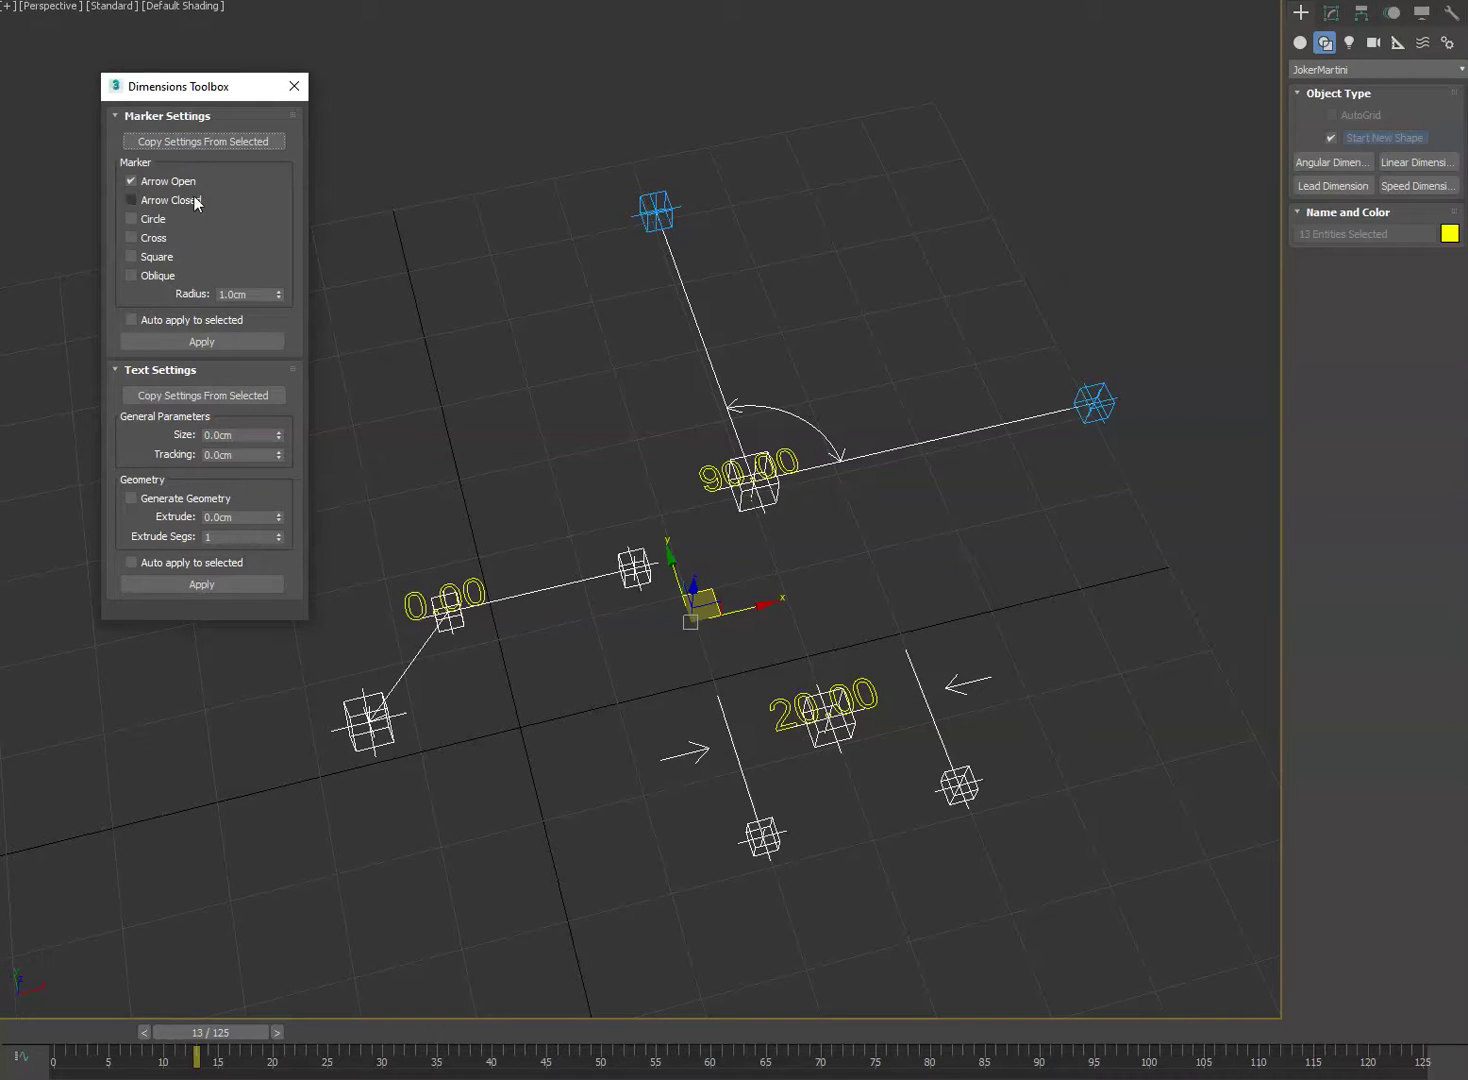
left_click(172, 321)
mouse_move(278, 295)
left_mouse_down()
mouse_move(281, 274)
mouse_move(284, 293)
left_mouse_up()
left_click(155, 221)
right_click(278, 296)
mouse_move(279, 294)
left_mouse_down()
mouse_move(280, 272)
mouse_move(283, 284)
left_mouse_up()
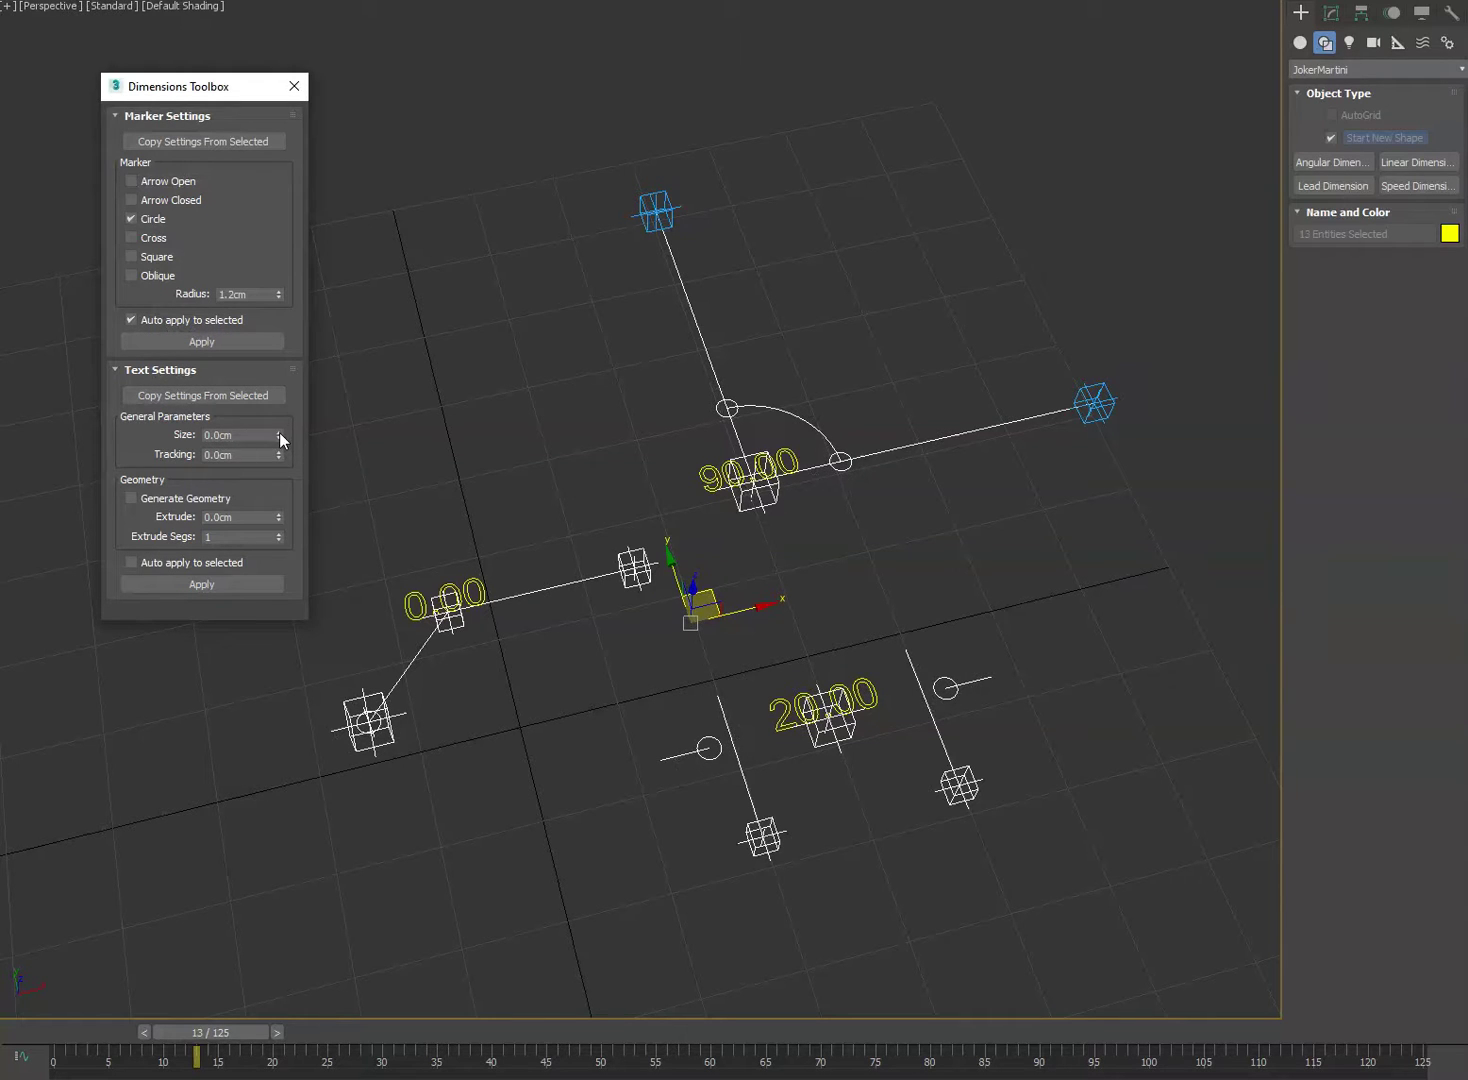
- Auto-apply label size 6.9cm, tracking -0.2cm and a 0.7cm text extrusion to all dimensions
left_click(169, 557)
mouse_move(278, 435)
left_mouse_down()
mouse_move(245, 320)
mouse_move(238, 350)
mouse_move(269, 449)
mouse_move(279, 413)
mouse_move(282, 457)
left_mouse_up()
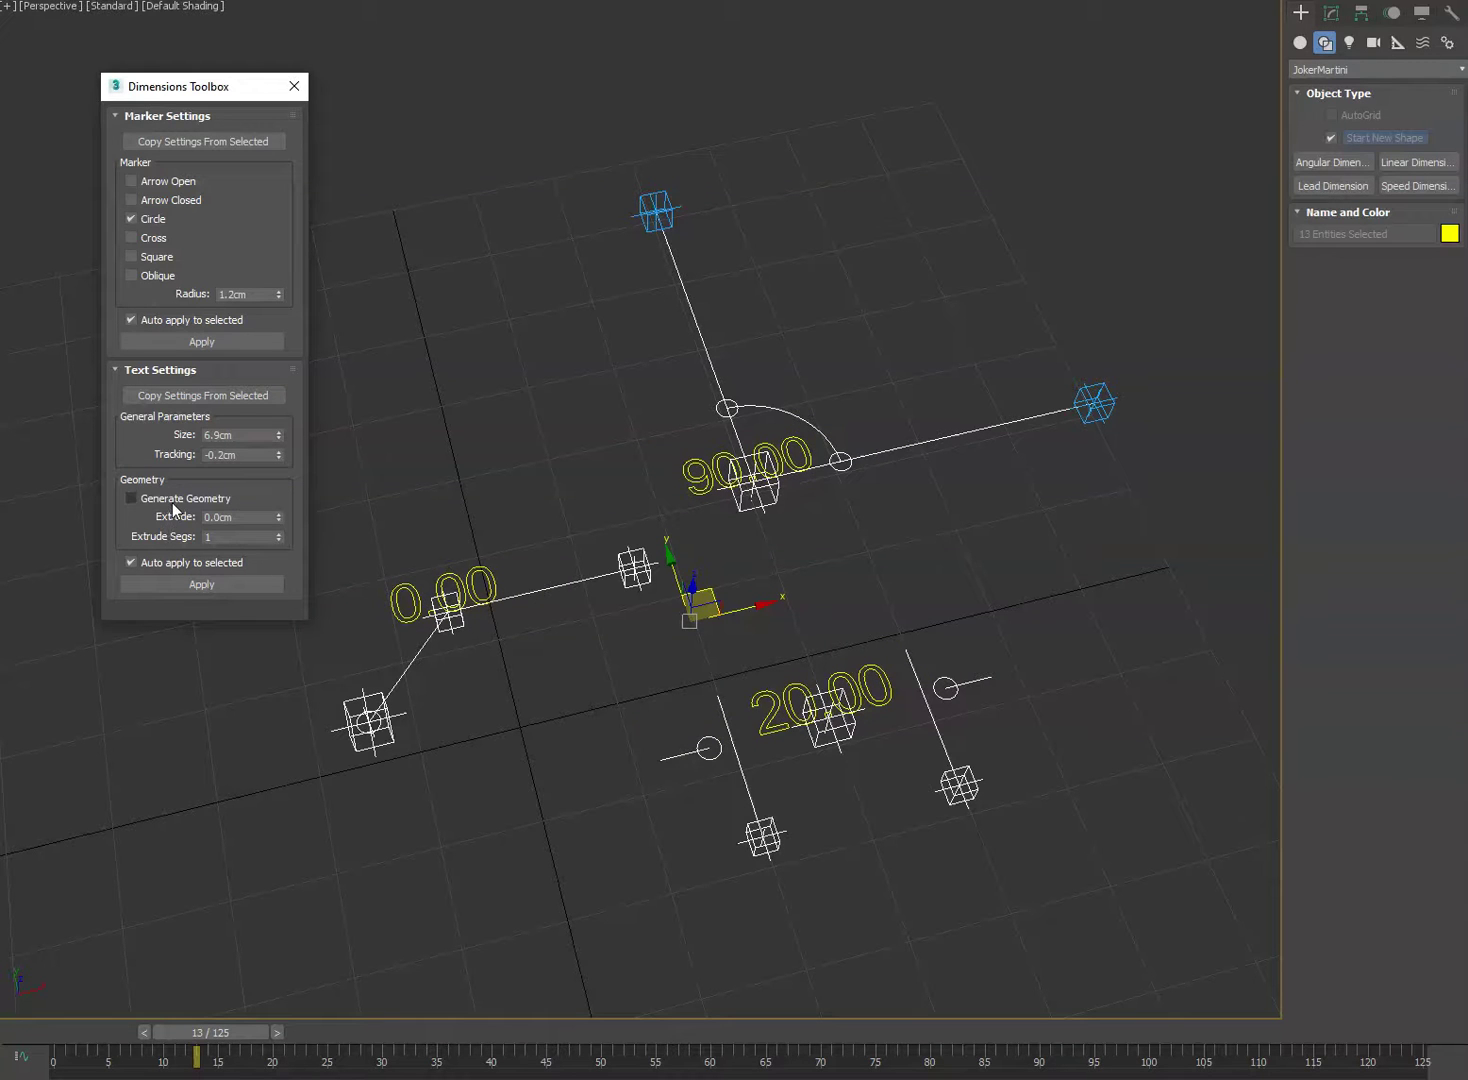
left_click_drag(278, 522, 277, 511)
mouse_move(791, 712)
middle_mouse_down("alt")
mouse_move(831, 632)
mouse_move(768, 612)
mouse_move(734, 648)
mouse_move(795, 684)
middle_mouse_up("alt")
left_click(201, 342)
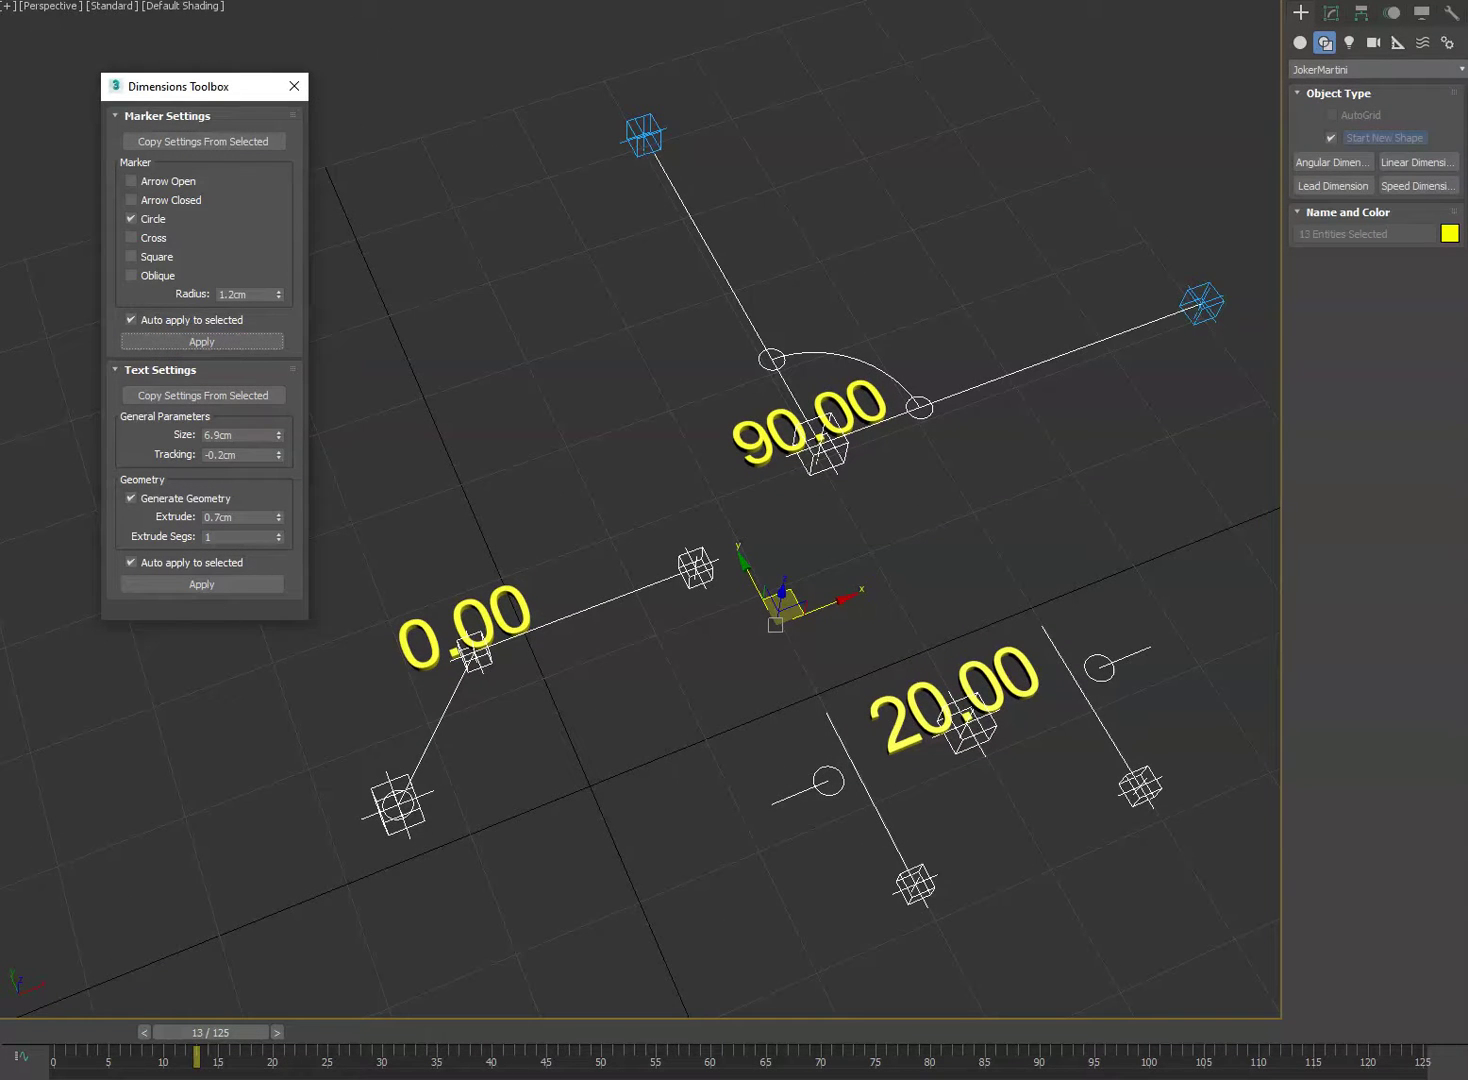